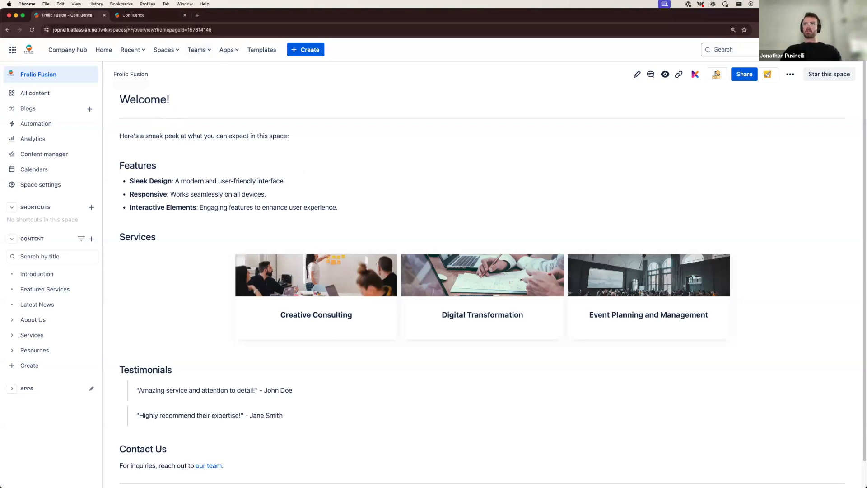
Step: Switch to the logged-out browser window and examine the Frolic Fusion welcome page as an anonymous visitor
left_click(804, 29)
left_click(741, 265)
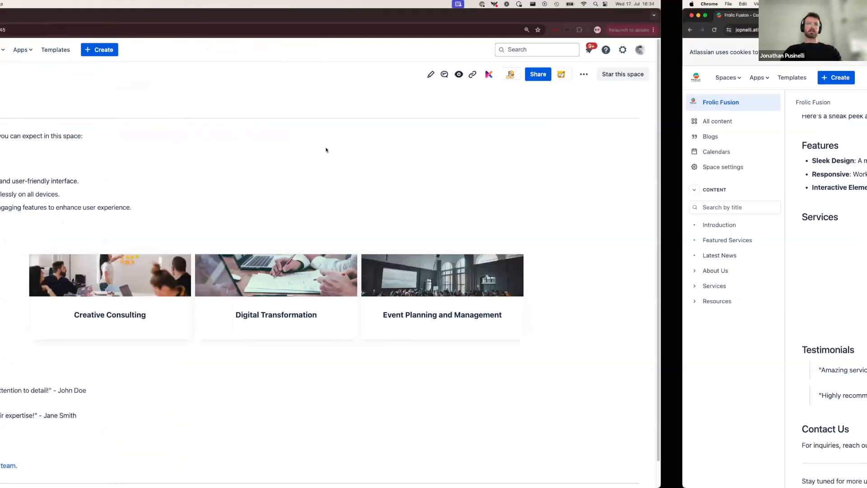
left_click_drag(275, 20, 352, 17)
key("ctrl+Up")
left_click_drag(401, 51, 402, 23)
left_click(306, 161)
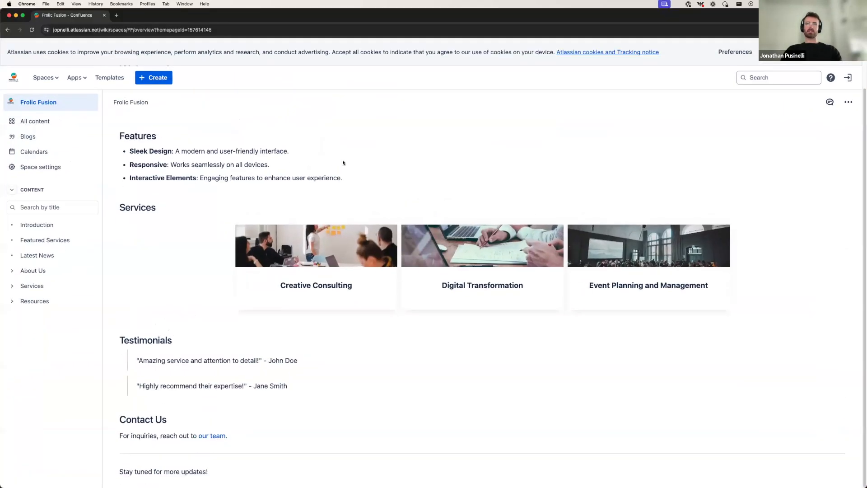
scroll(343, 162, "up", 2)
scroll(578, 144, "down", 2)
scroll(552, 163, "up", 2)
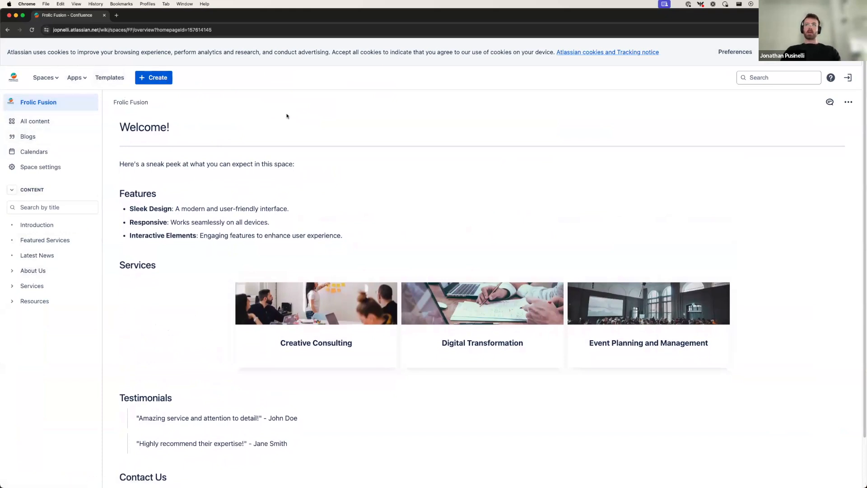
Step: Check the space settings available to anonymous visitors and return to the Frolic Fusion overview page
left_click(41, 168)
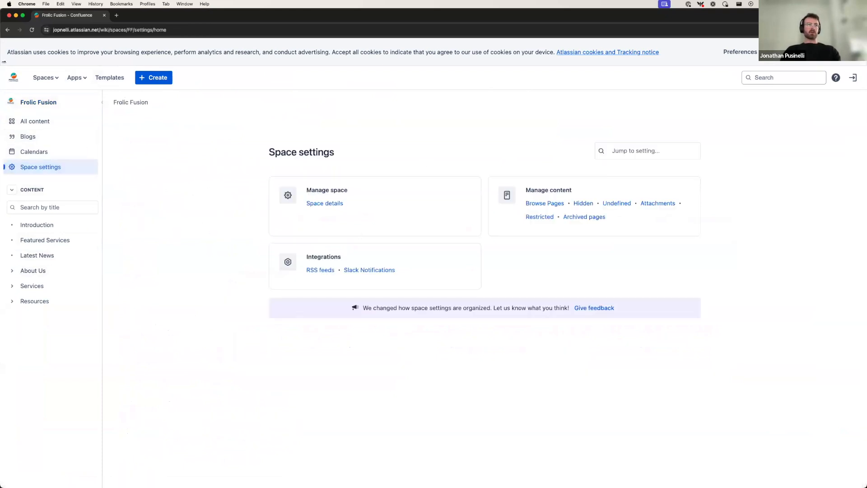
left_click(38, 102)
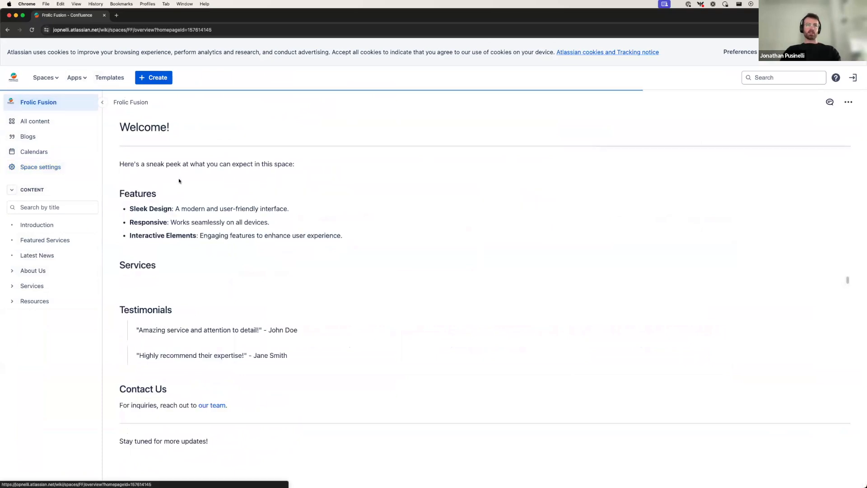
scroll(305, 287, "down", 2)
scroll(306, 286, "up", 2)
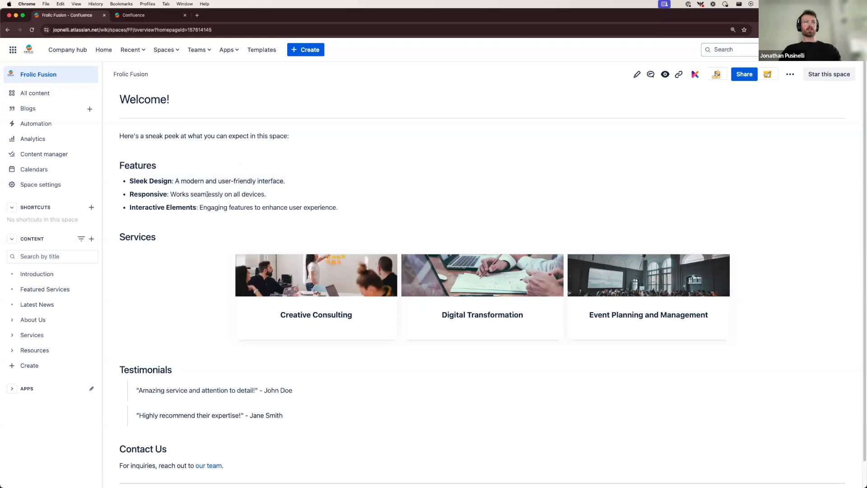
Step: Switch to the Spacecraft app in the logged-in browser and set the new site's subdomain to frolicfusion
key("ctrl+Tab")
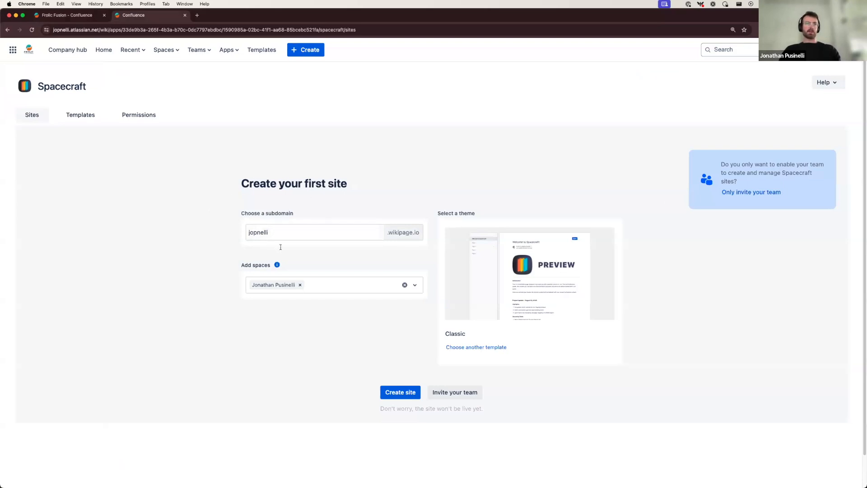
double_click(266, 232)
type("frolic")
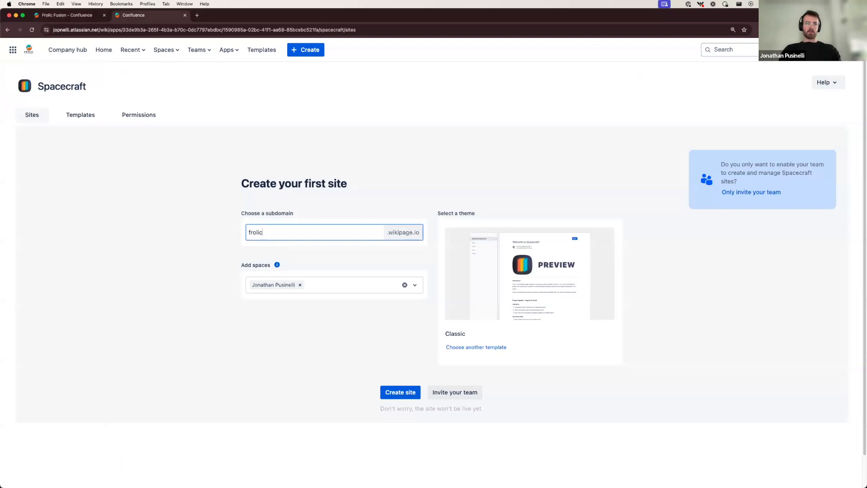
type("fusion")
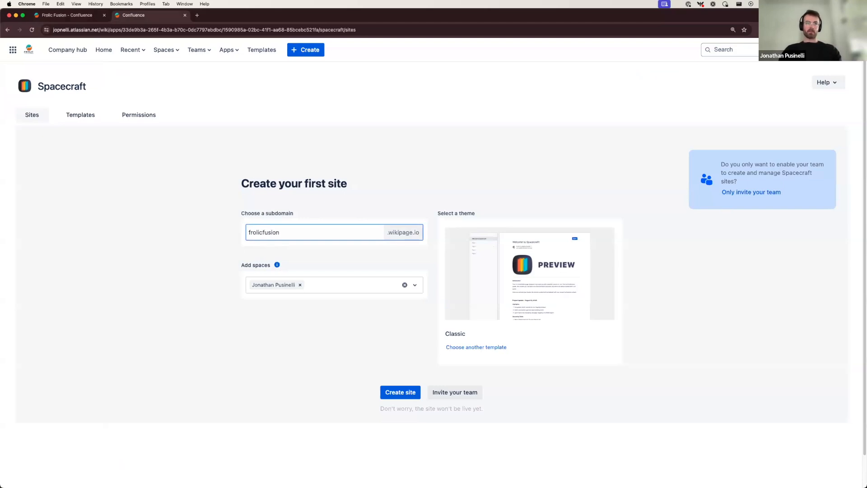
left_click(161, 267)
Step: Replace the preselected personal space with the Frolic Fusion space as the site's content
left_click(300, 285)
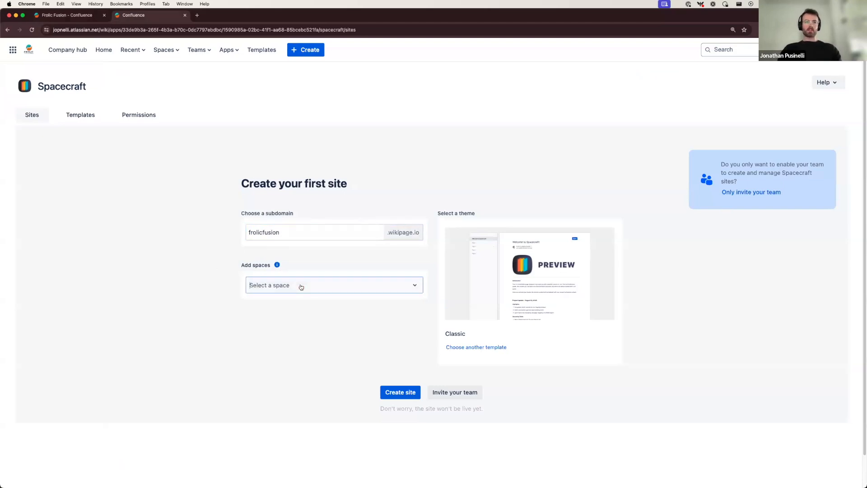
type("fro")
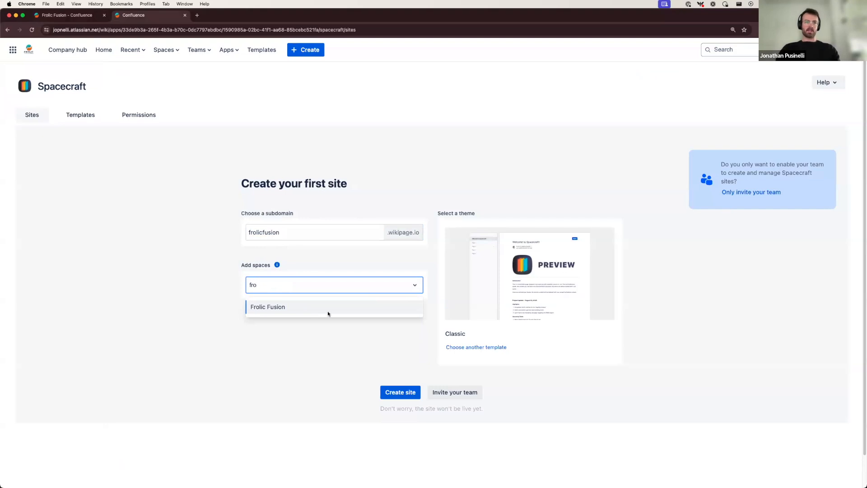
left_click(291, 307)
left_click(193, 296)
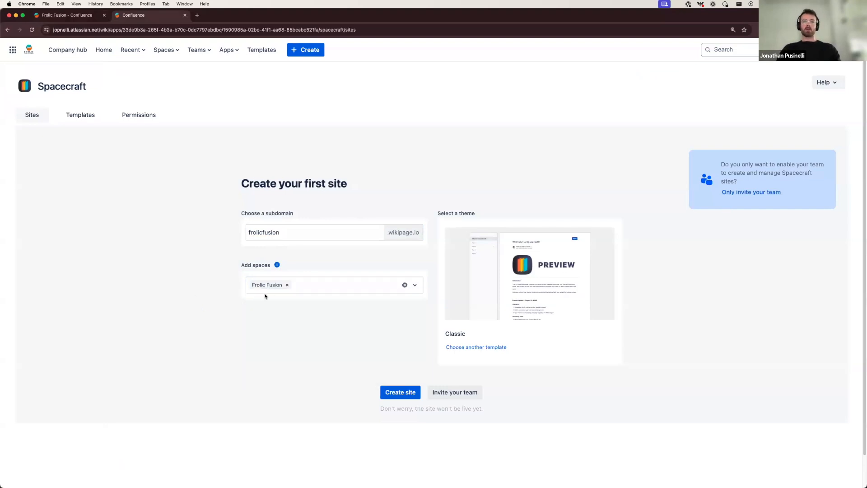
left_click(415, 285)
left_click(200, 323)
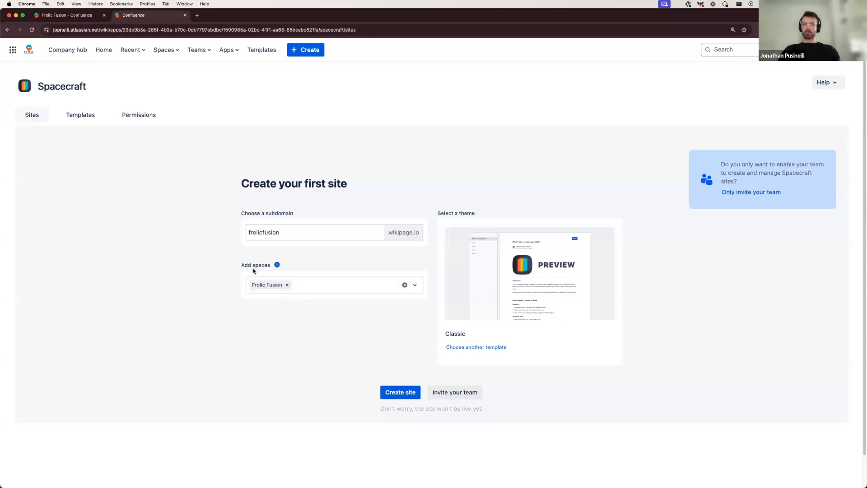
Step: Review the templates available for the new site without changing the Classic selection
mouse_move(488, 251)
mouse_move(514, 285)
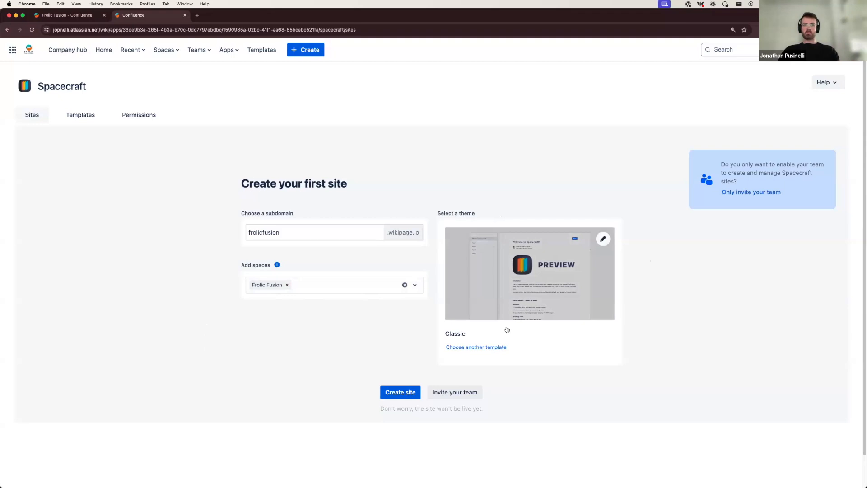
left_click(490, 348)
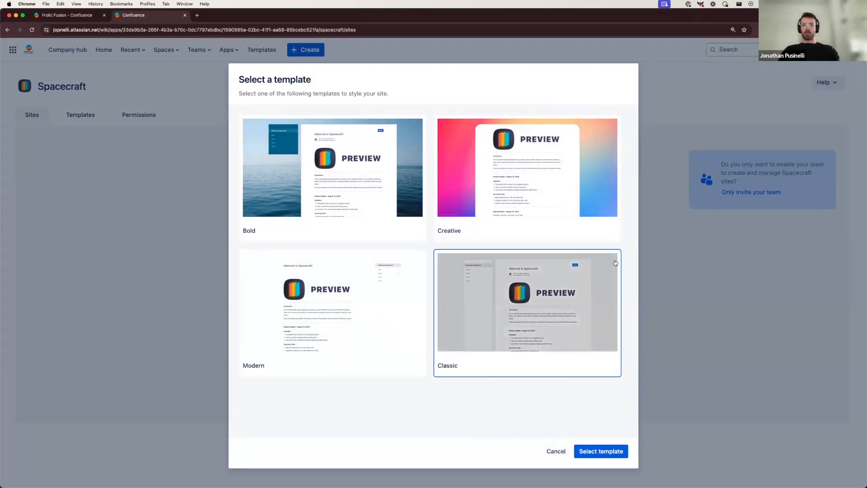
left_click(556, 452)
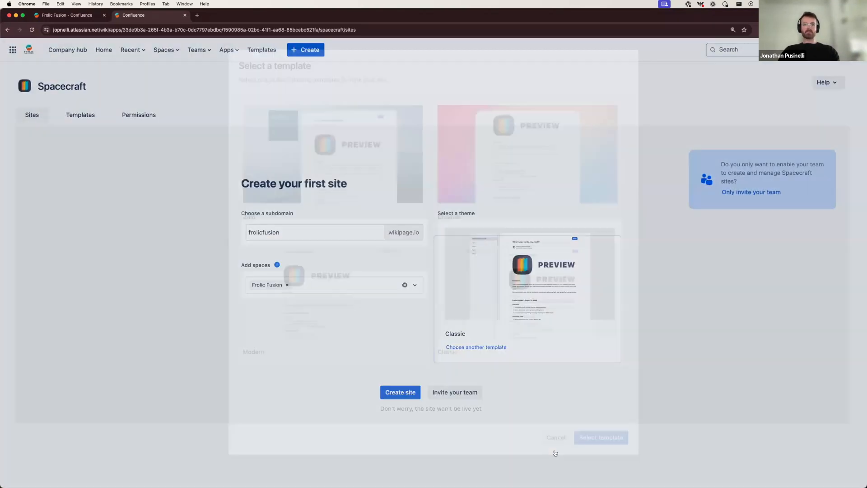
Step: Create the site and open its Theming configuration
left_click(398, 394)
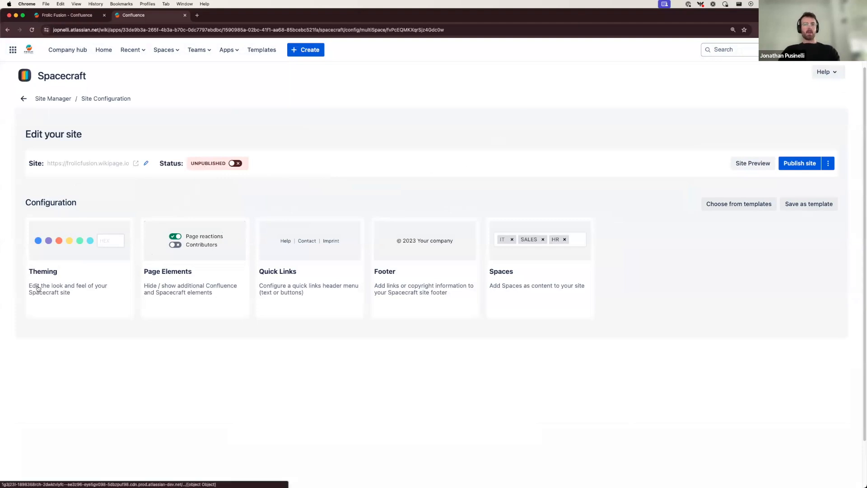
left_click(56, 277)
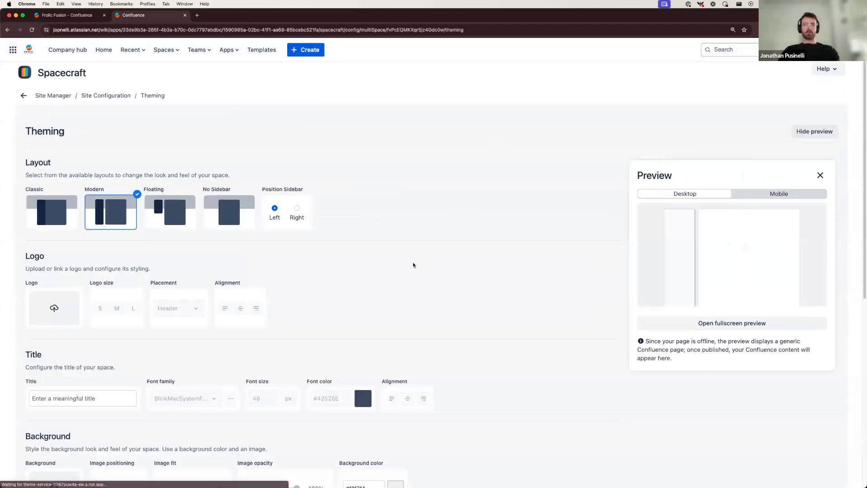
scroll(413, 265, "down", 1)
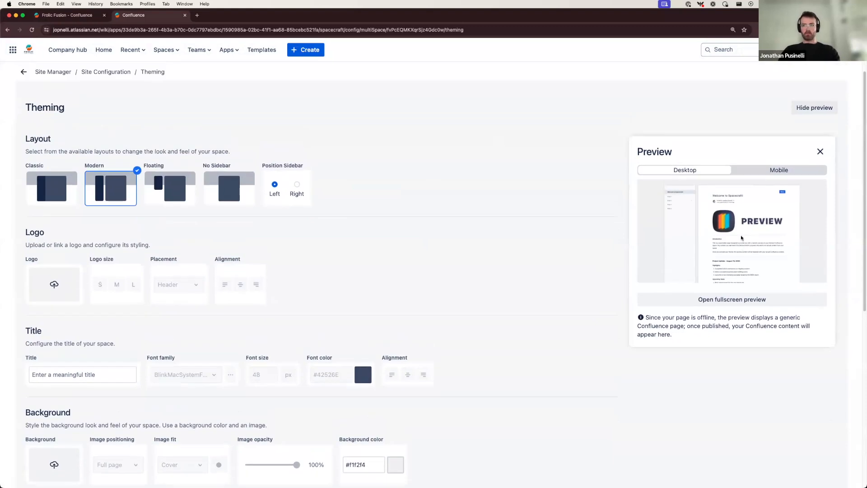
scroll(574, 267, "up", 2)
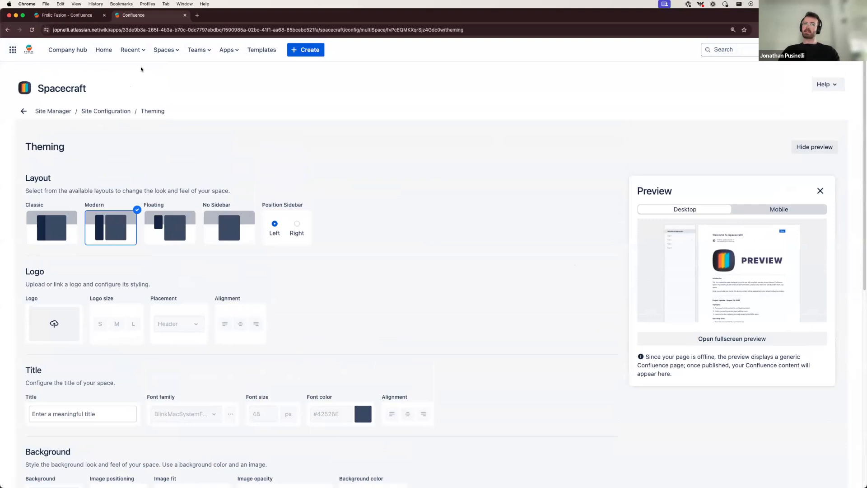
Step: Compare with the original Frolic Fusion space in Confluence and set the site's layout to Floating
left_click(75, 16)
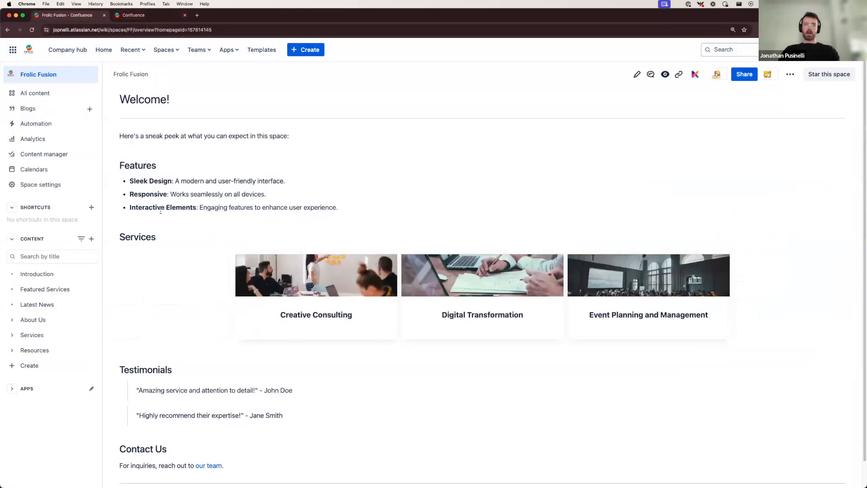
left_click(155, 16)
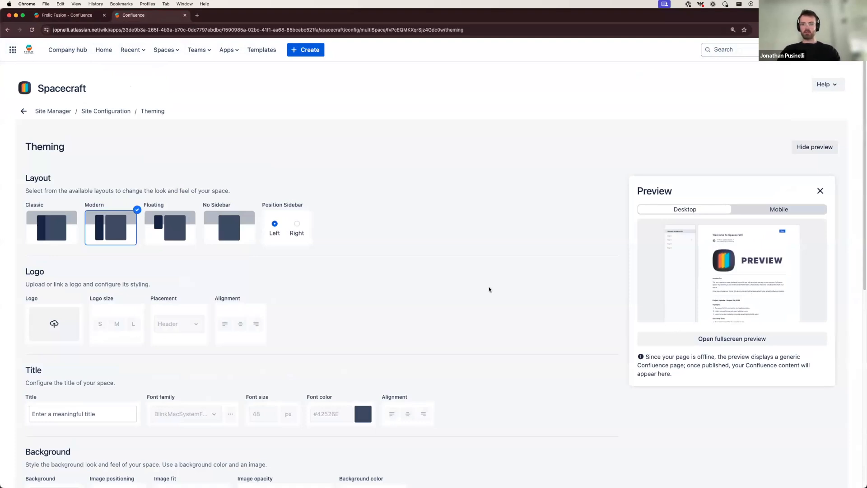
scroll(363, 279, "down", 2)
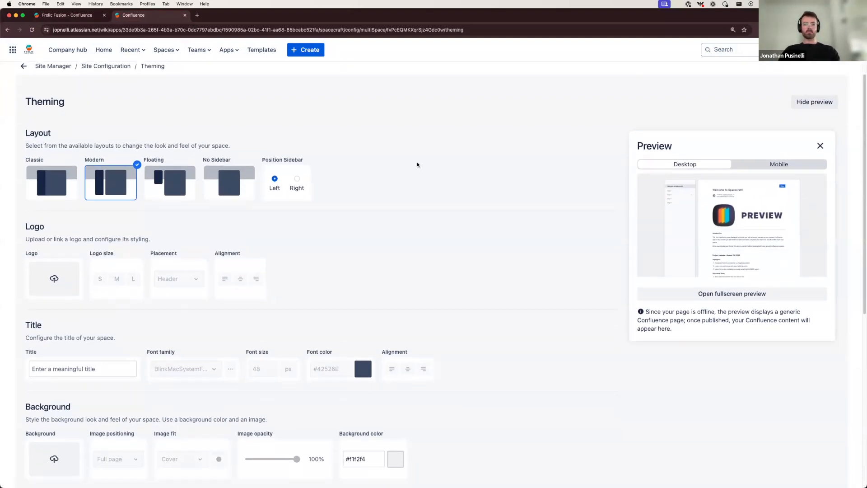
left_click(172, 183)
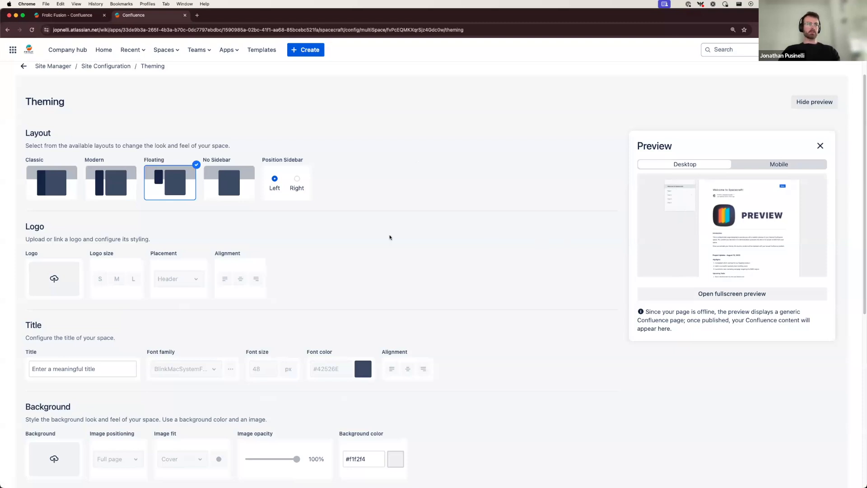
Step: Upload the logo file from the FFE folder and save it as the site's logo
scroll(384, 233, "down", 2)
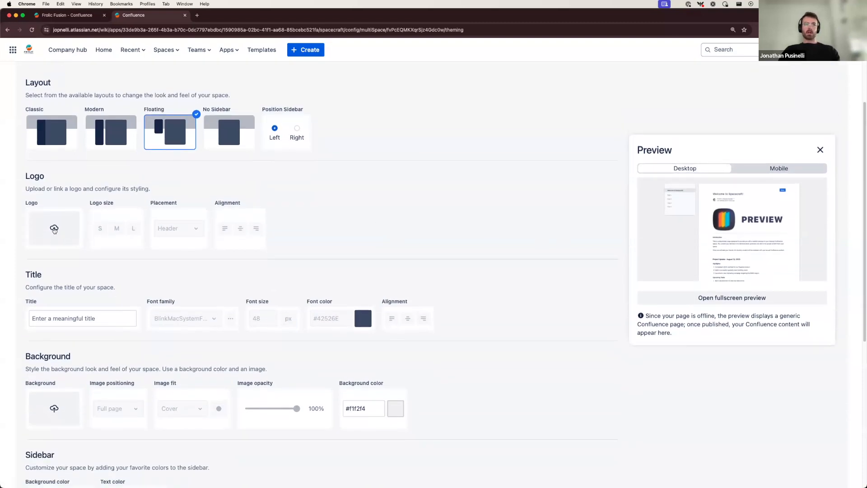
left_click(54, 229)
left_click(507, 122)
left_click(447, 210)
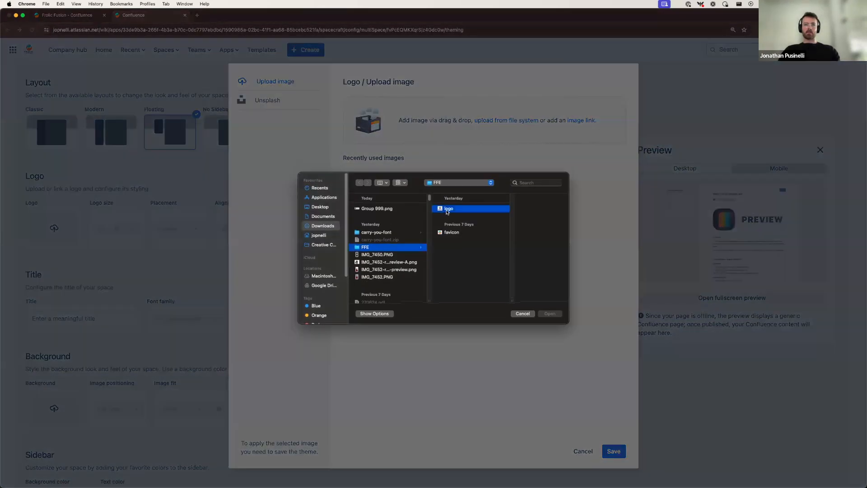
left_click(553, 315)
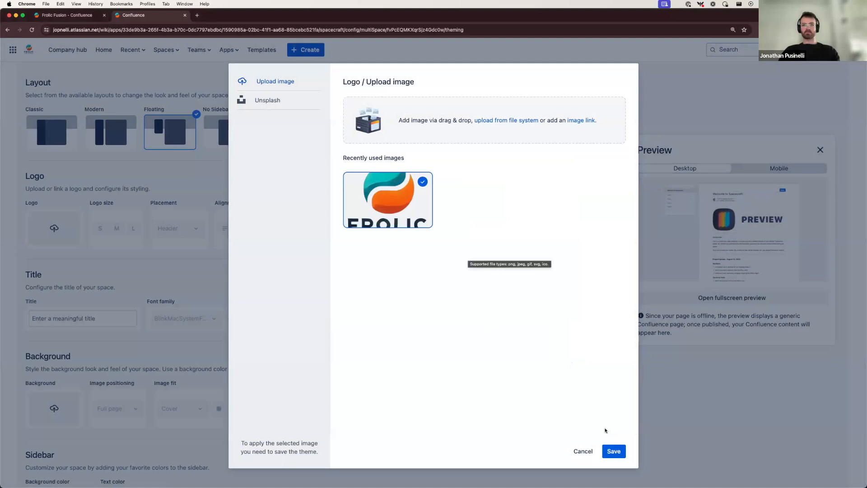
left_click(614, 451)
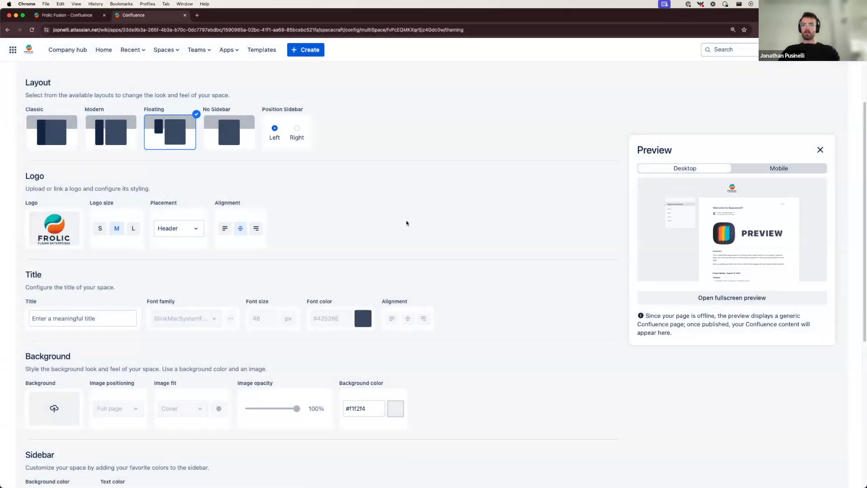
Step: Search Unsplash for "subtle" and save the pale cloudy-sky photo as the site's background image
scroll(510, 198, "down", 3)
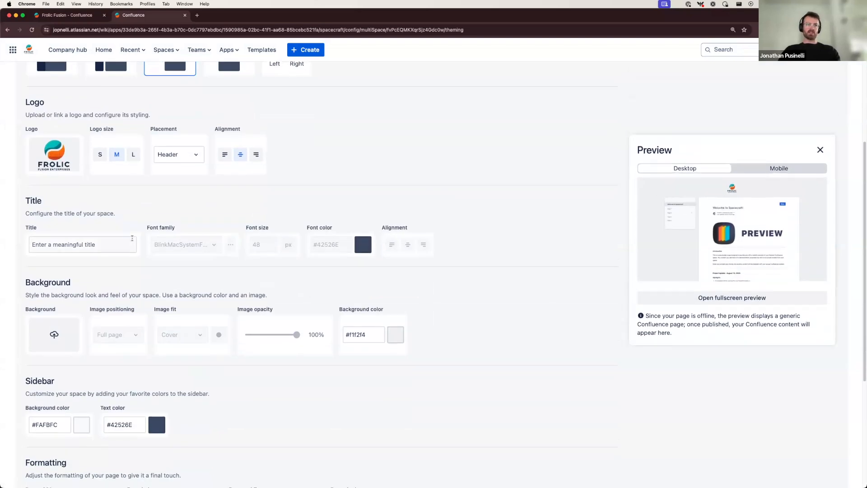
scroll(213, 224, "down", 3)
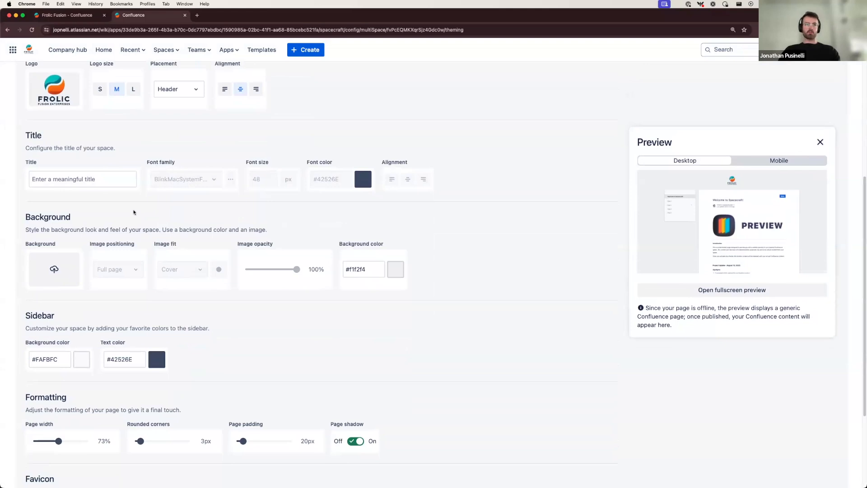
scroll(248, 215, "down", 1)
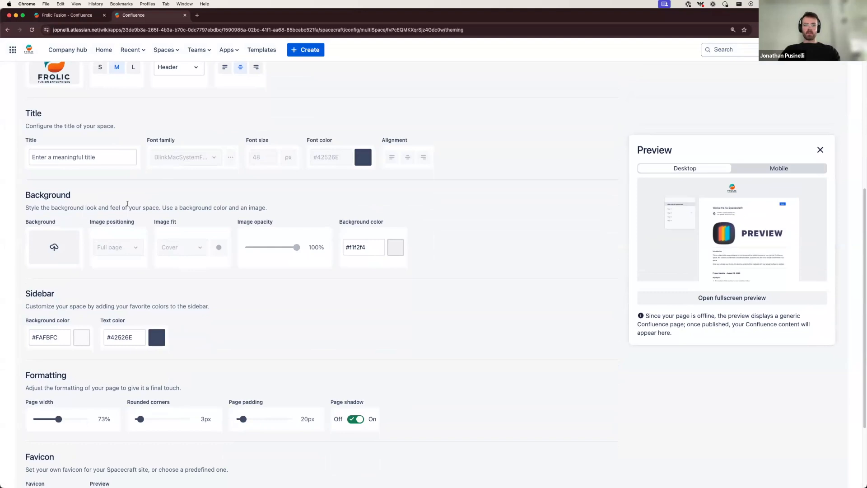
left_click(54, 248)
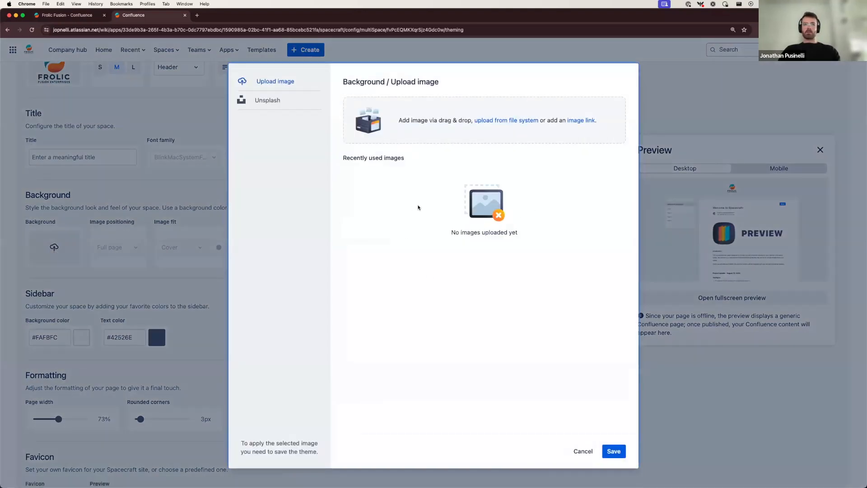
left_click(272, 107)
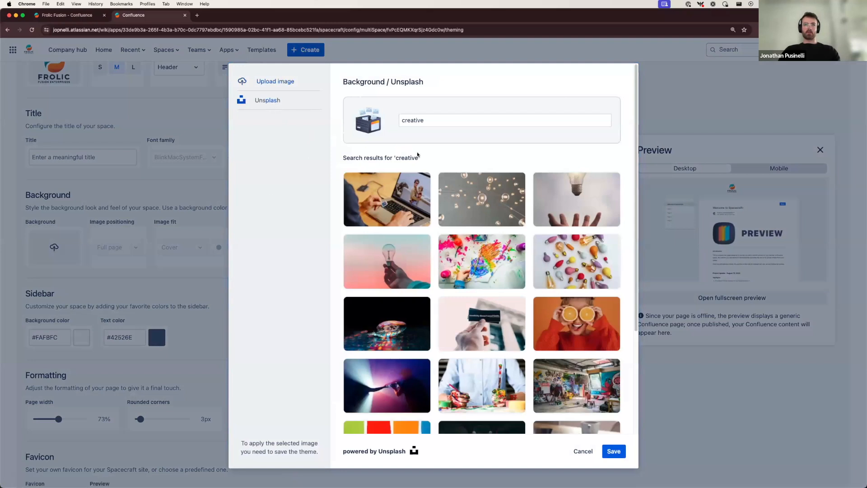
double_click(431, 123)
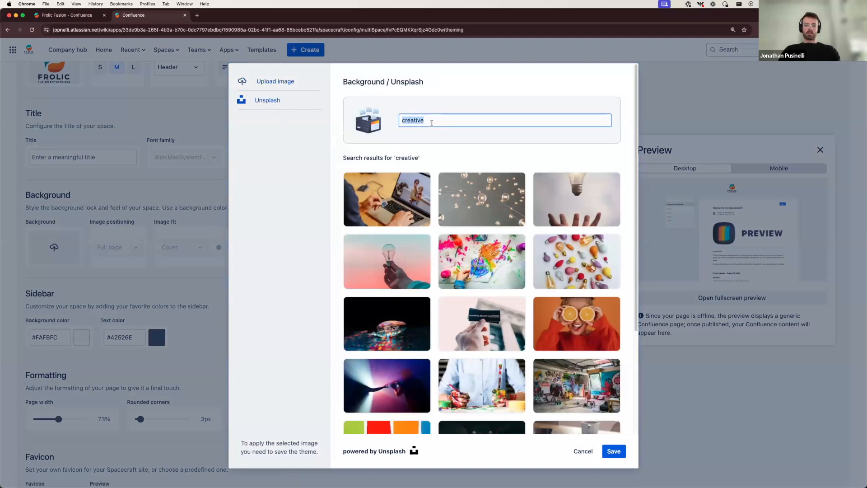
type("subtle")
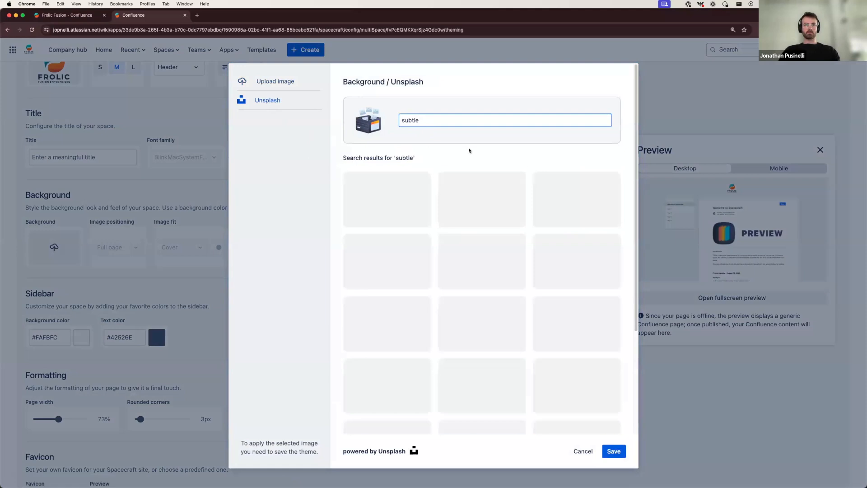
left_click(397, 193)
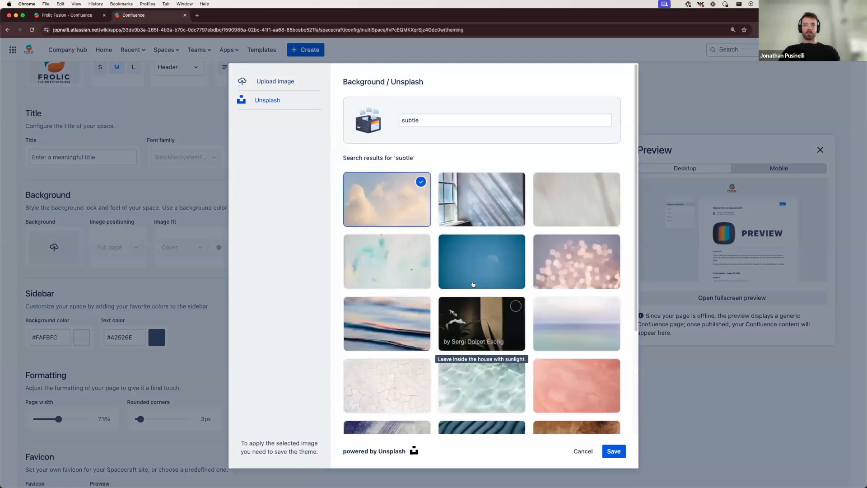
left_click(610, 450)
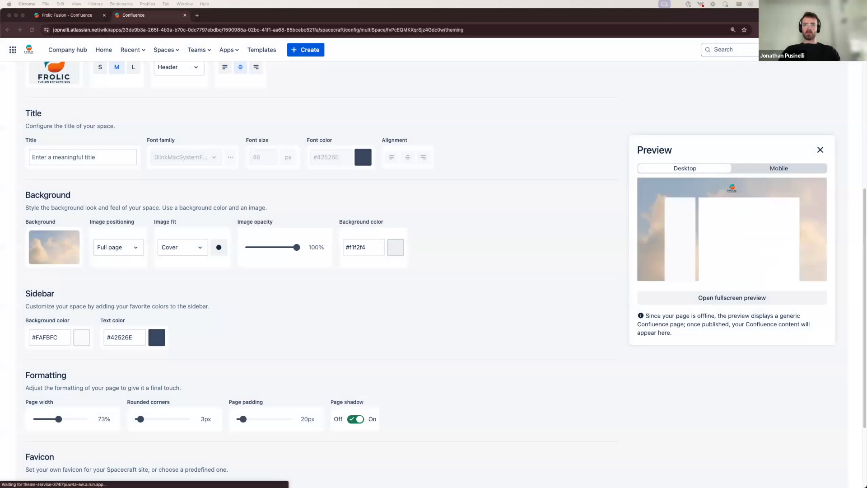
Step: Set the sidebar's background color to #fae9cf
scroll(438, 296, "down", 1)
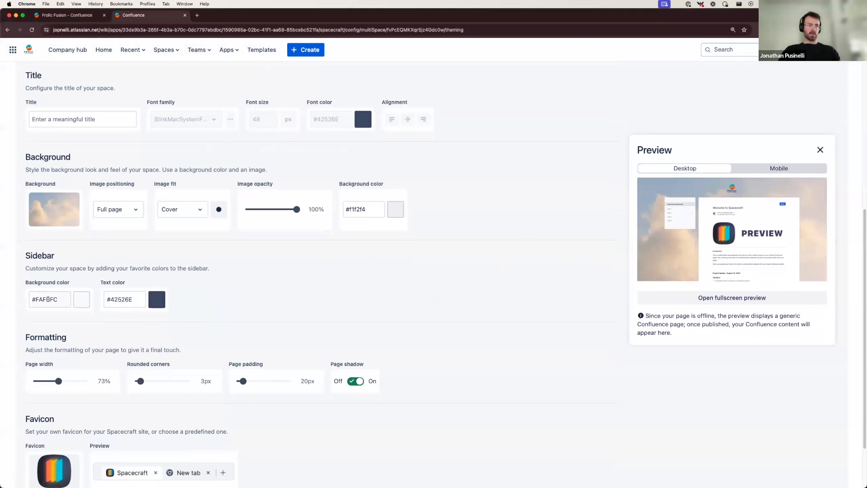
double_click(48, 299)
type("#fae9cf")
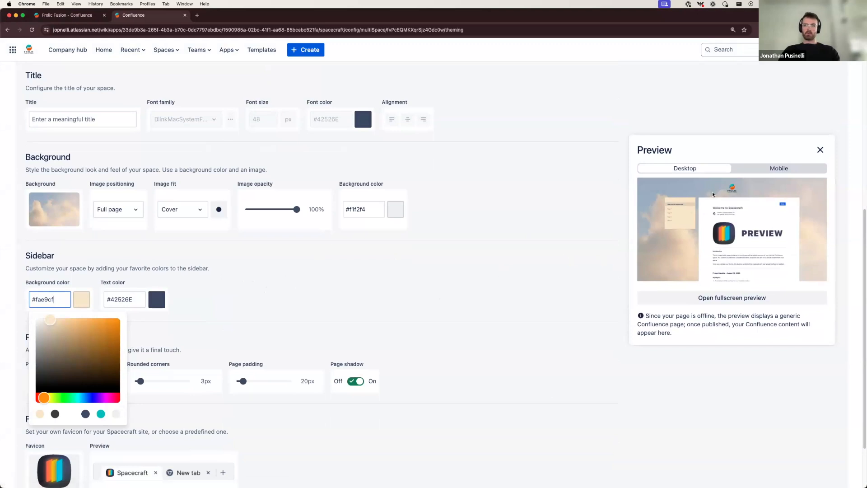
left_click(413, 299)
Step: Replace the site's favicon with the teal-and-orange Frolic emblem and save the theme
scroll(339, 298, "down", 1)
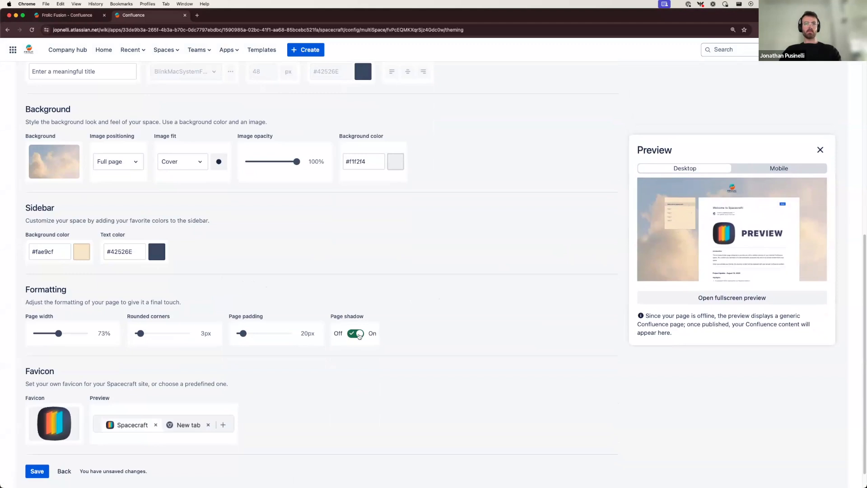
scroll(355, 341, "up", 1)
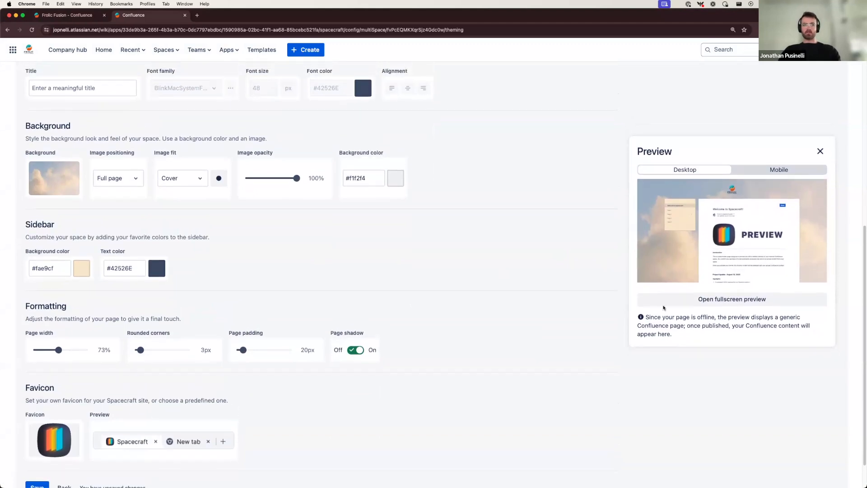
scroll(414, 248, "down", 2)
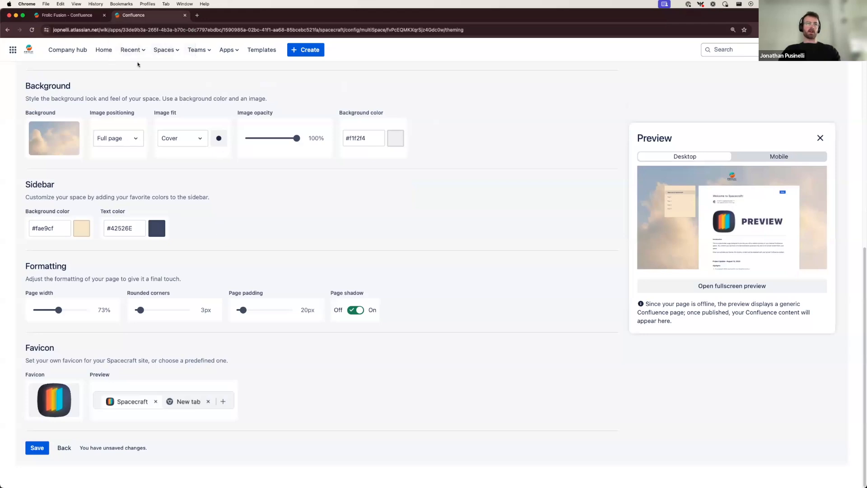
left_click(54, 400)
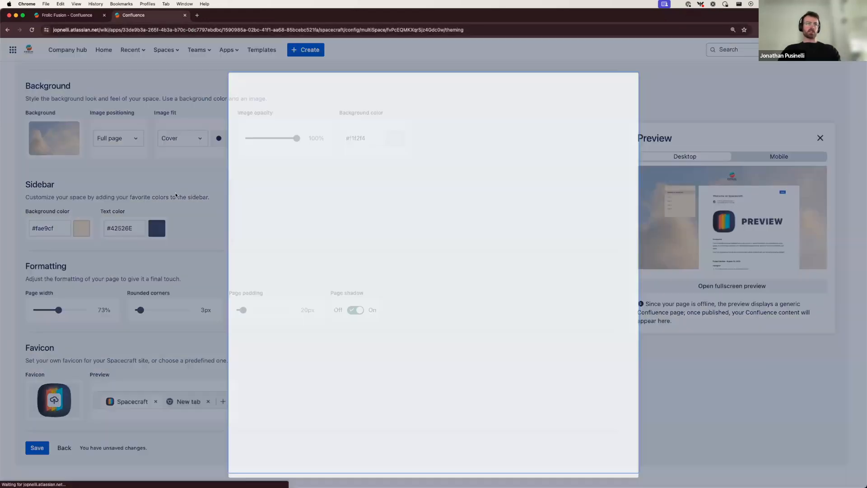
left_click(285, 122)
left_click(571, 147)
left_click(616, 451)
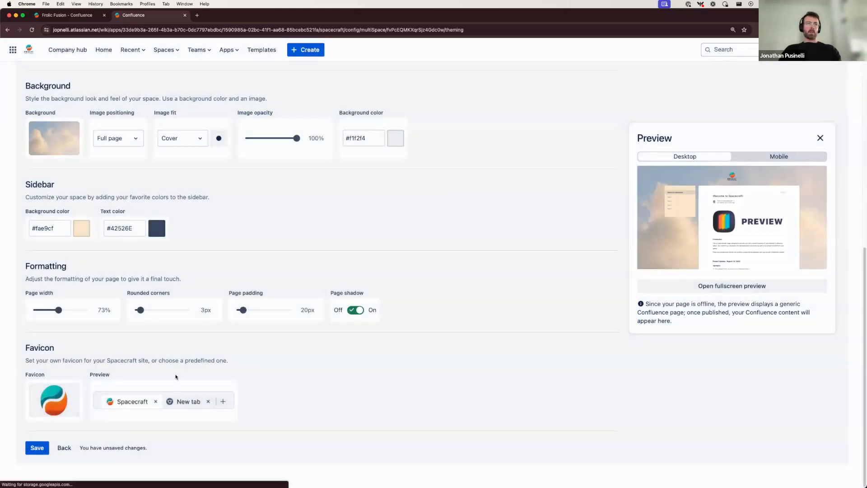
left_click(40, 447)
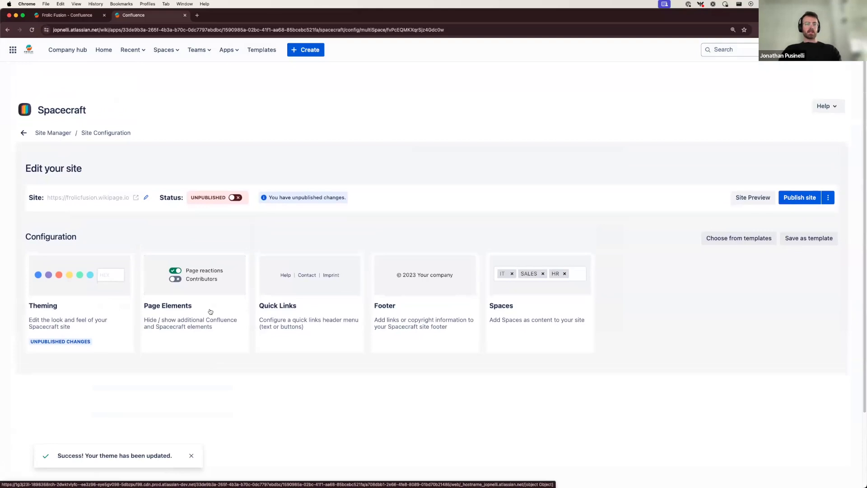
Step: Hide Contributors and enable Search in the site's Page Elements, and save the configuration
left_click(210, 313)
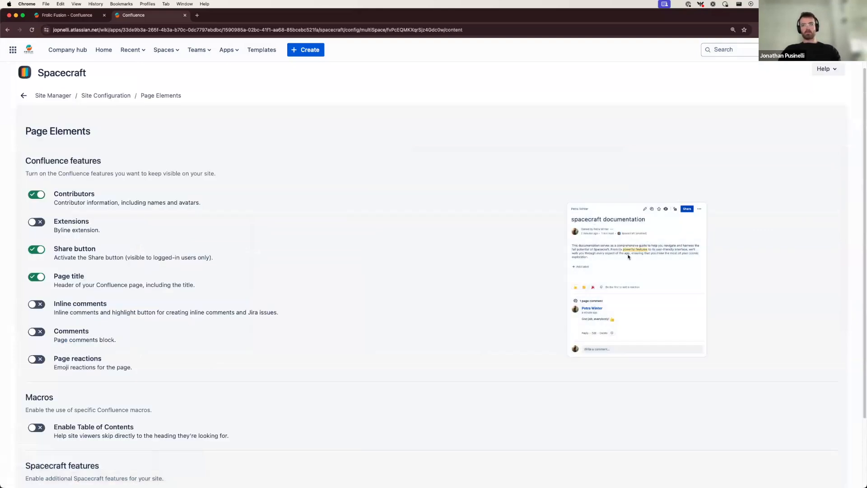
scroll(503, 281, "down", 2)
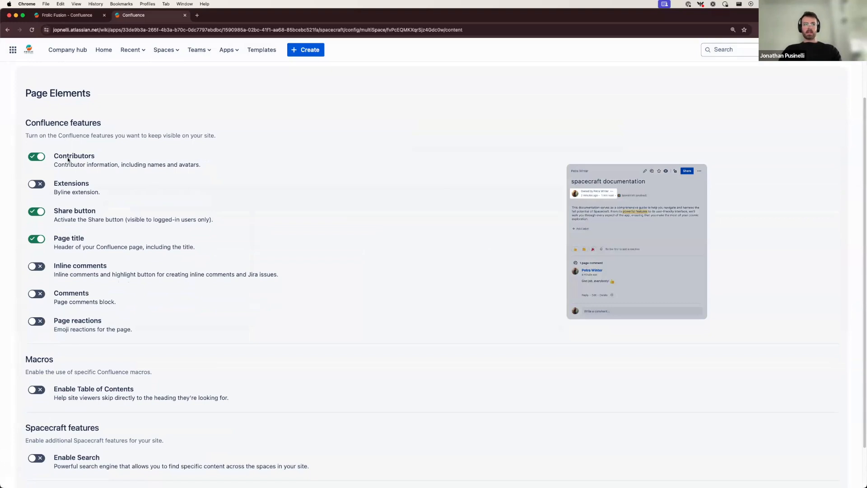
left_click(40, 158)
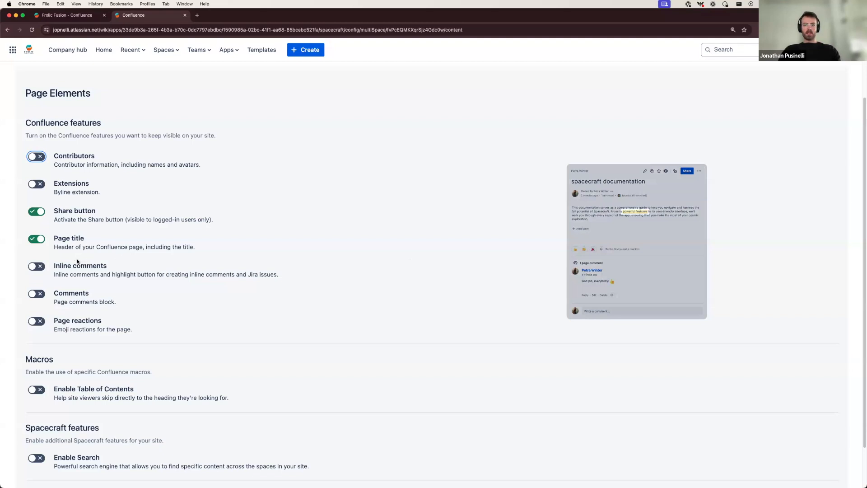
scroll(77, 261, "down", 1)
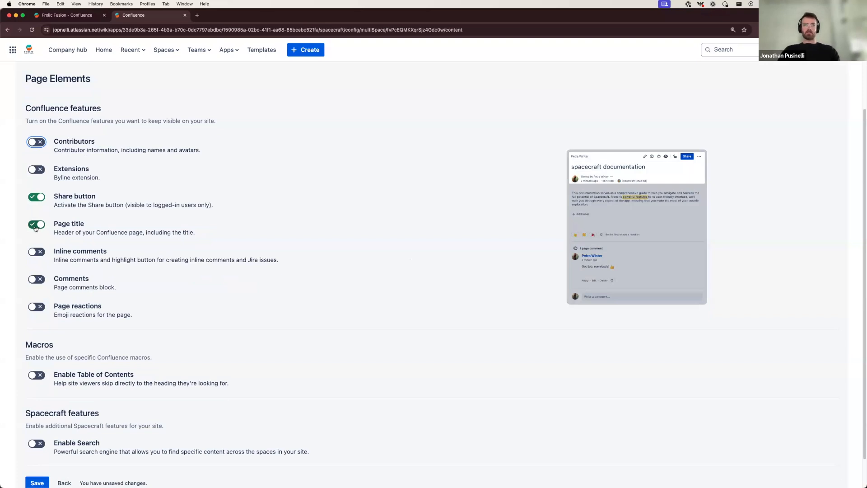
scroll(281, 225, "down", 2)
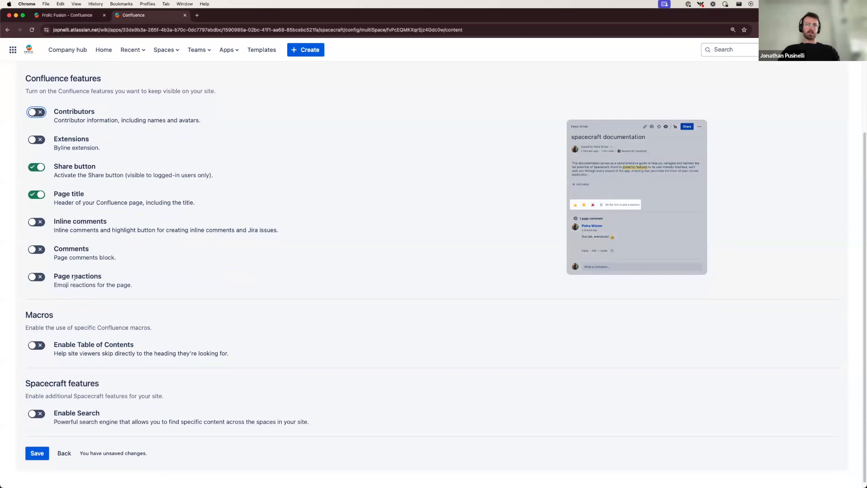
scroll(180, 284, "down", 1)
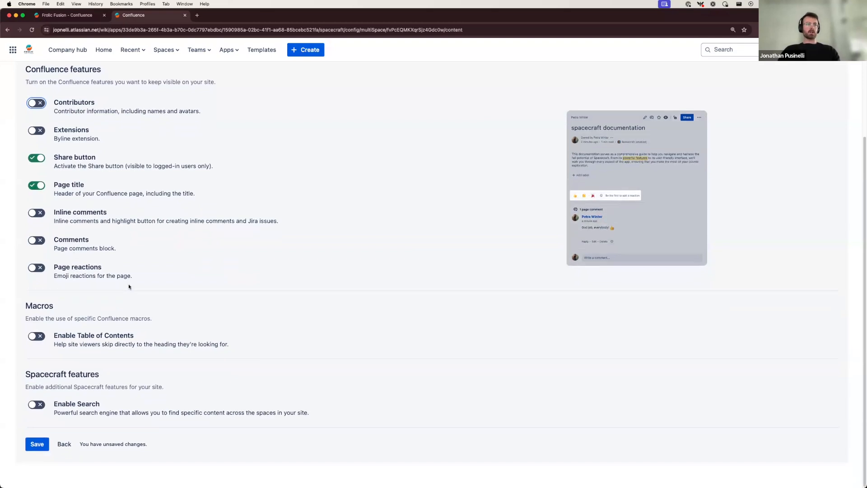
left_click(38, 410)
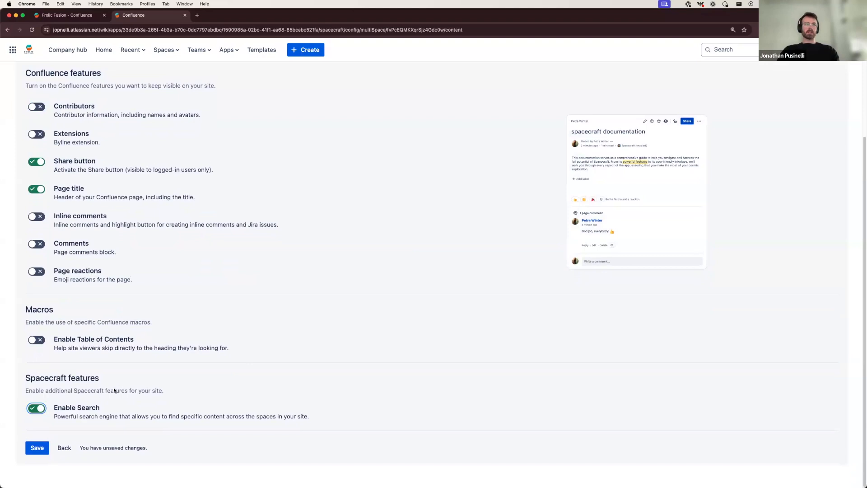
left_click(37, 447)
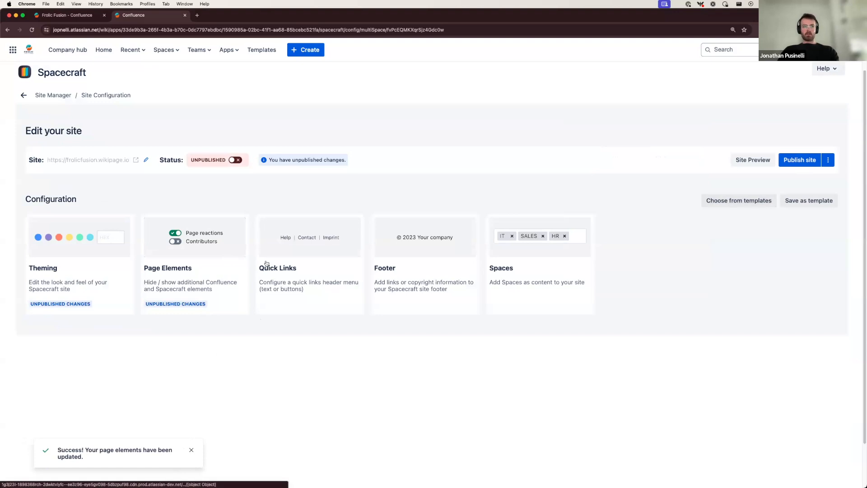
Step: Preview the themed site in the desktop view and check the search icon in its header
left_click(747, 161)
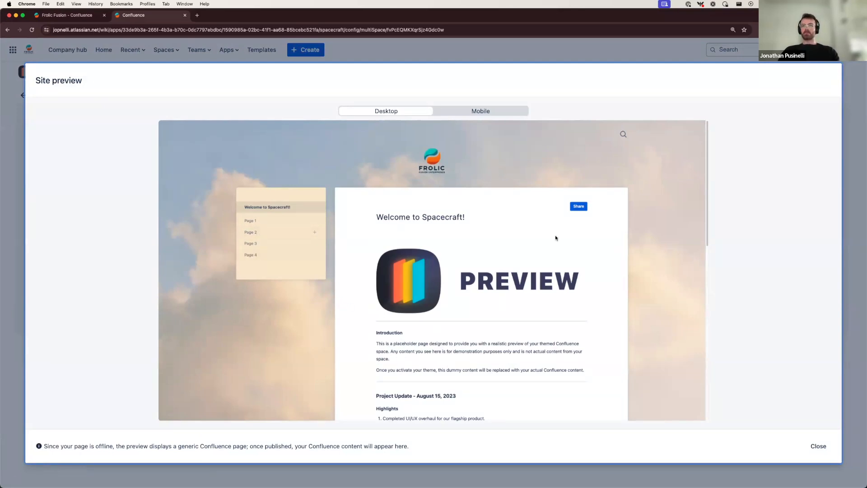
left_click(623, 134)
left_click(623, 136)
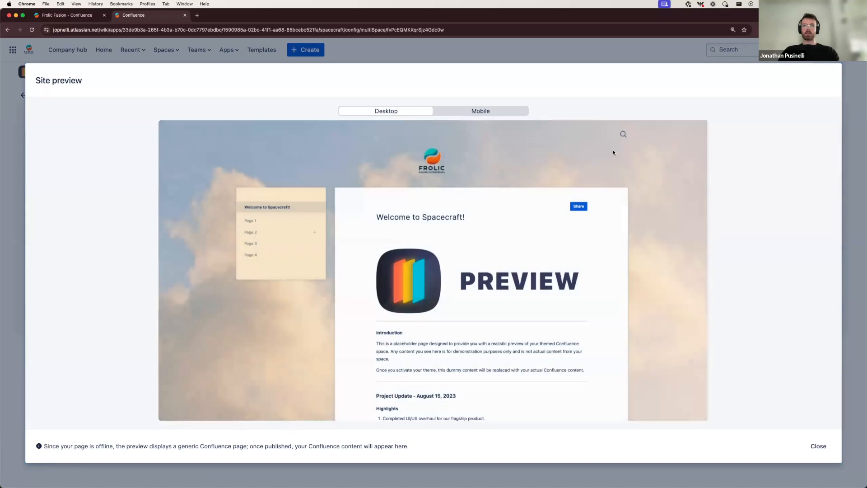
left_click(623, 136)
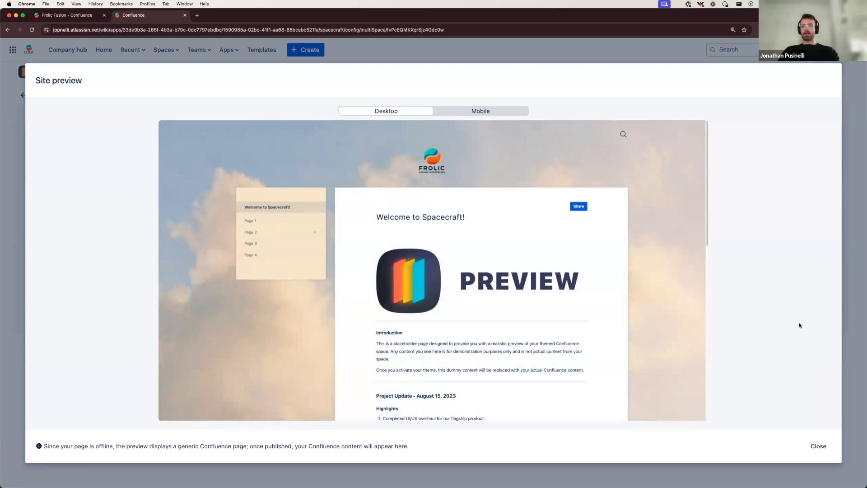
left_click(819, 446)
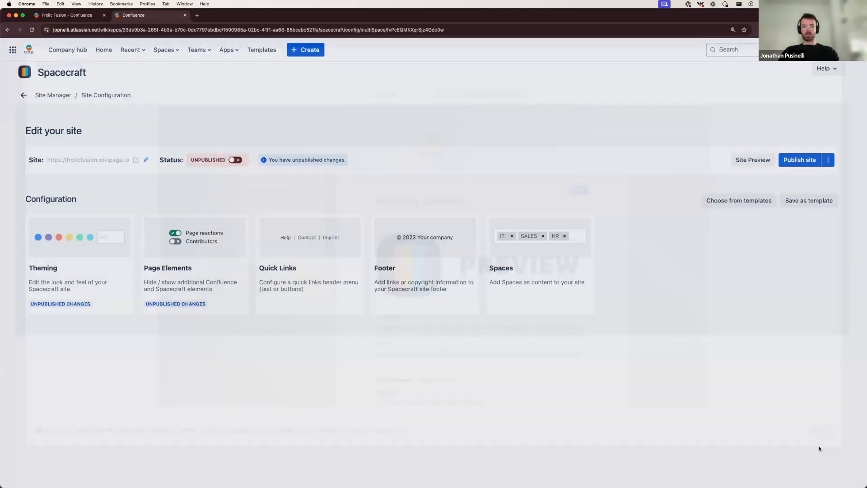
Step: Review the Quick Links structure and style options without adding any links, and recheck the site preview
scroll(300, 386, "down", 3)
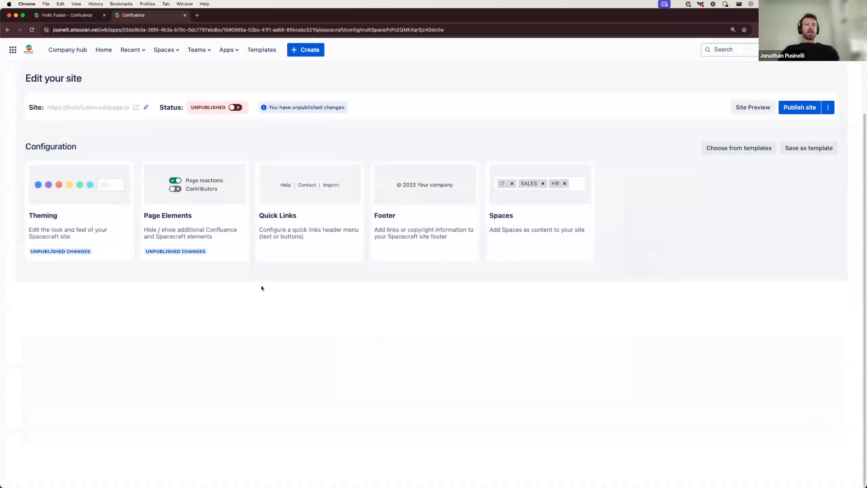
scroll(300, 316, "up", 3)
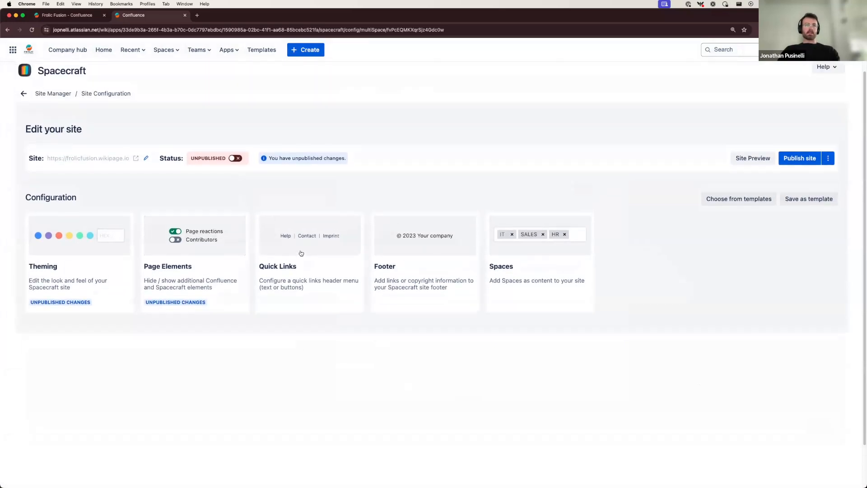
left_click(300, 252)
scroll(240, 284, "down", 4)
scroll(229, 284, "up", 5)
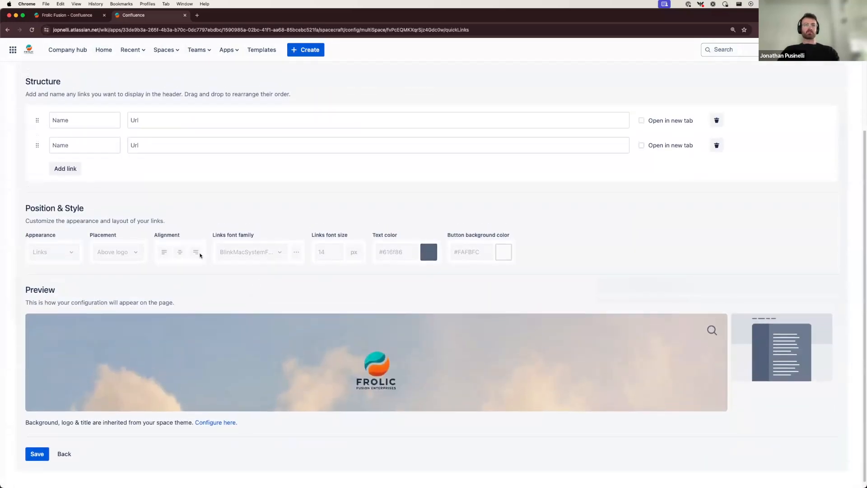
scroll(136, 290, "down", 2)
scroll(88, 296, "up", 1)
scroll(85, 323, "down", 3)
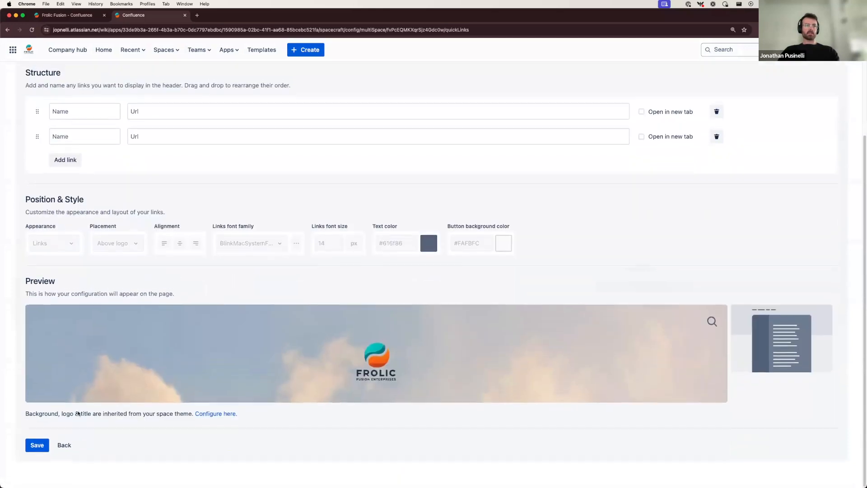
left_click(63, 446)
left_click(753, 160)
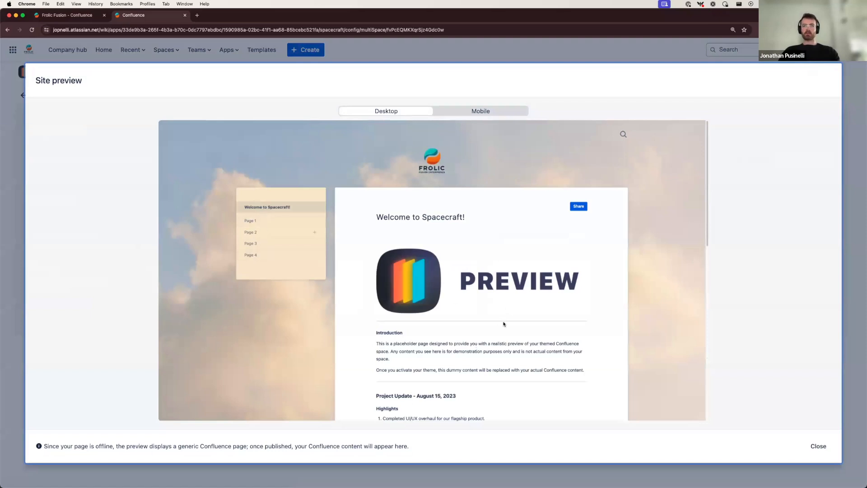
key("Escape")
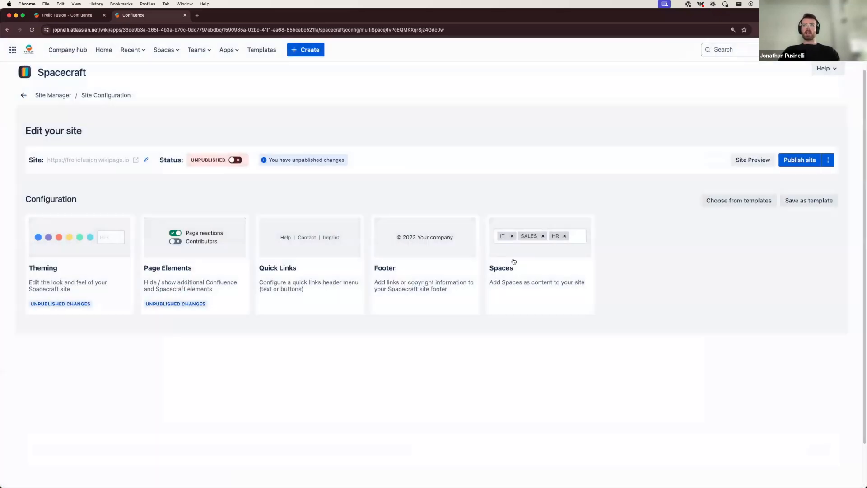
Step: Add a Service Desk link to the site's Quick Links with the URL service-desk.frolicfusion.com
left_click(289, 284)
scroll(246, 251, "down", 3)
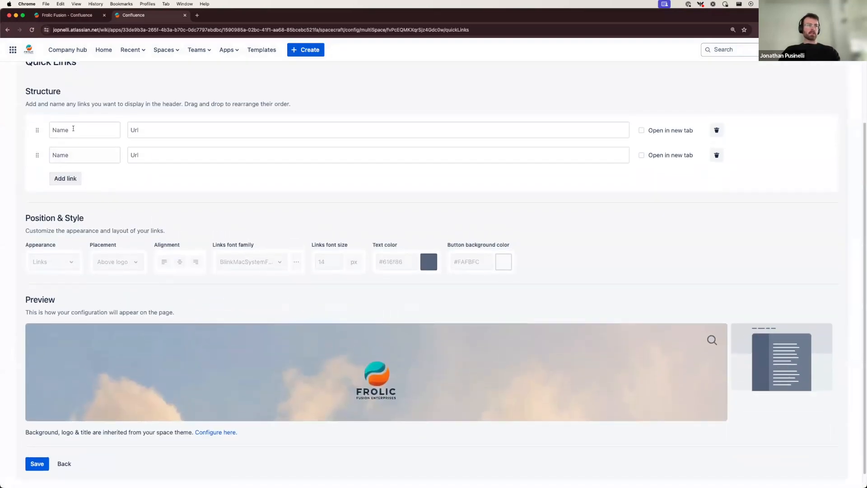
left_click(58, 129)
type("Service Desk")
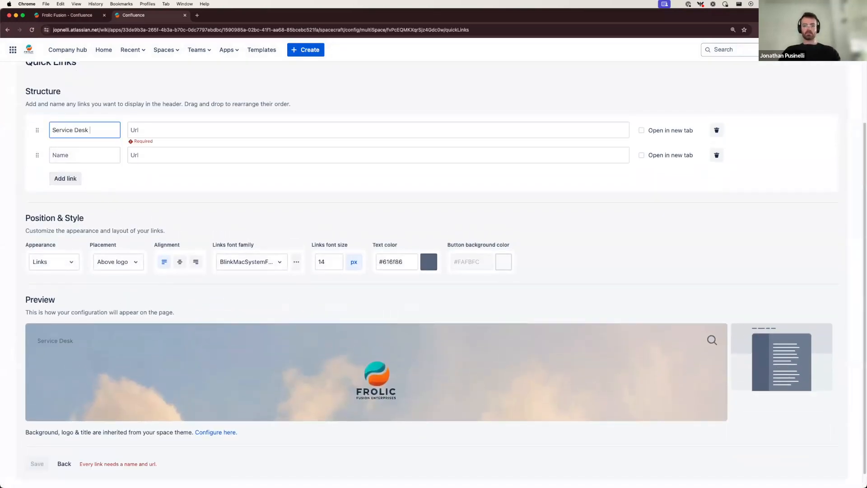
key("super+Tab")
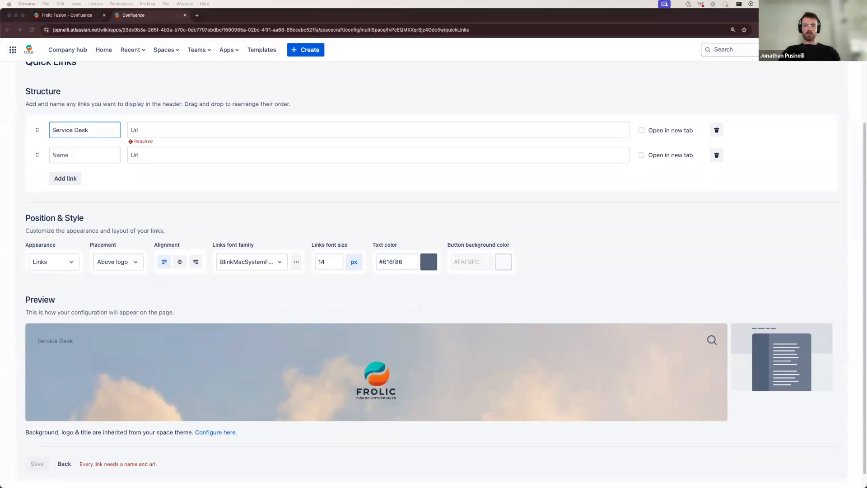
left_click(172, 130)
type("service-desk.frolicfusion.com")
Step: Fill in the second quick link as Product Feedback with the URL feedback.frolicfusion.com
left_click(95, 155)
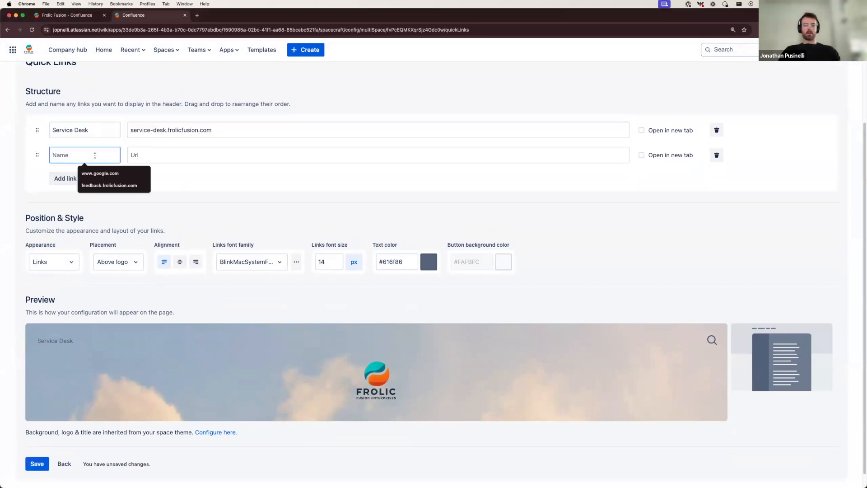
type("Product Feedback")
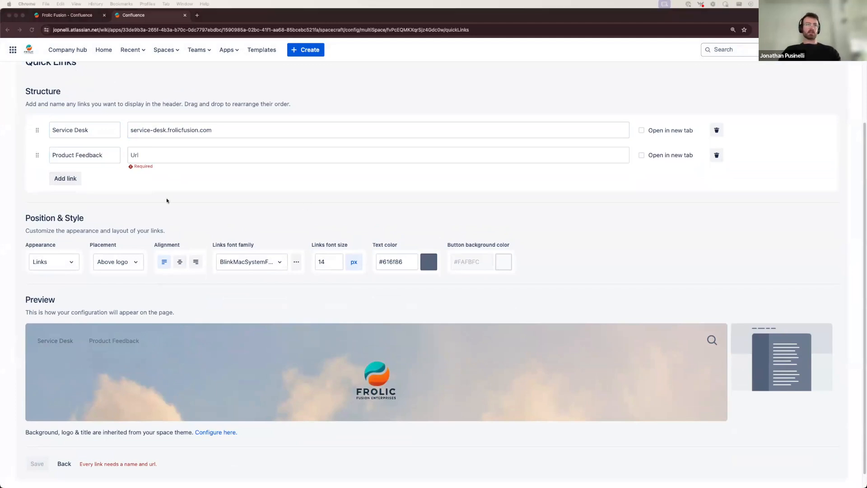
left_click(146, 152)
left_click(149, 185)
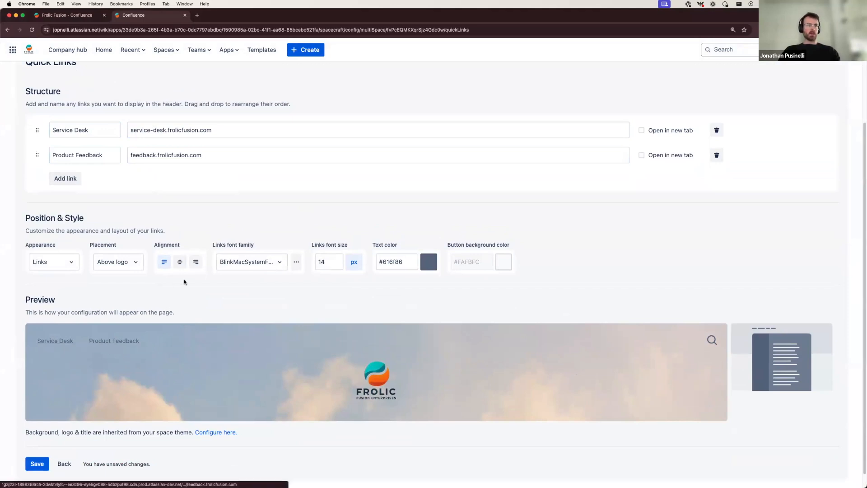
Step: Try center and right alignment and the Buttons appearance for the quick links, and return to left-aligned Links
left_click(177, 263)
left_click(195, 262)
left_click(165, 262)
left_click(58, 262)
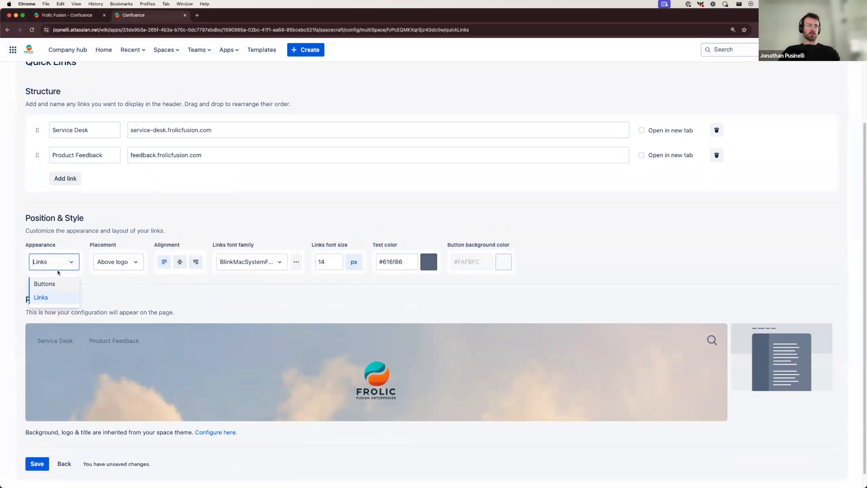
left_click(56, 280)
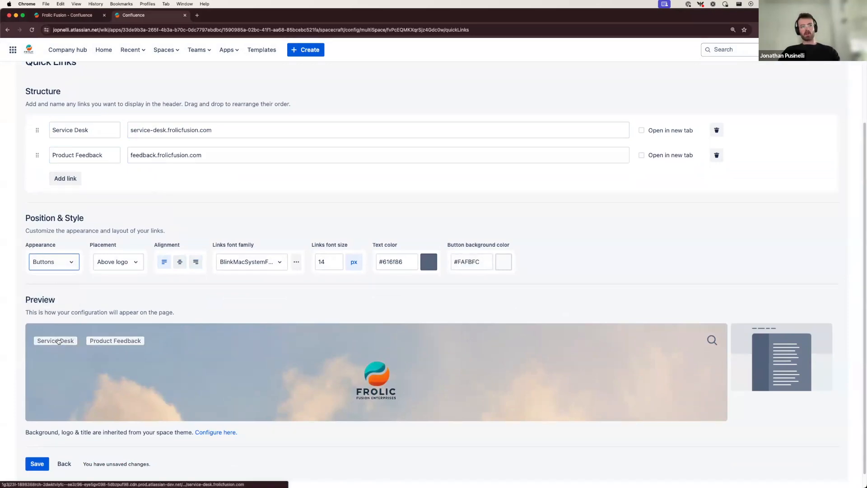
left_click(68, 266)
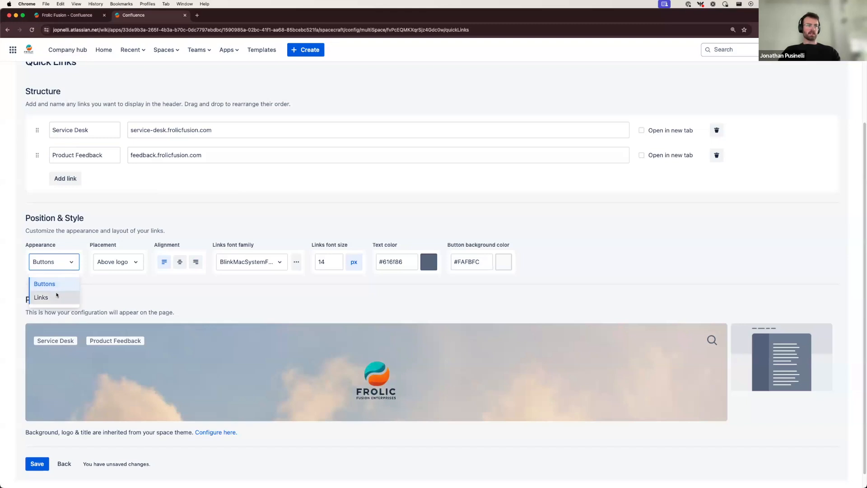
left_click(57, 296)
Step: Darken the quick links' text color to #30353c
left_click(431, 267)
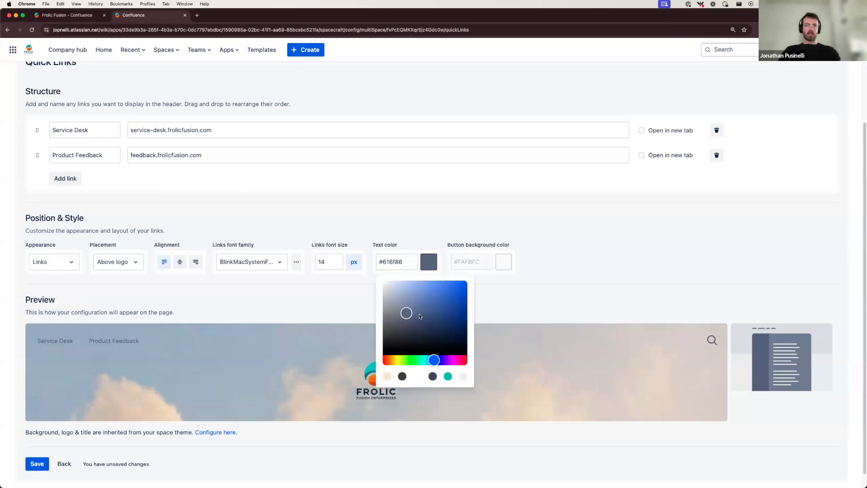
left_click_drag(406, 313, 400, 334)
left_click(287, 292)
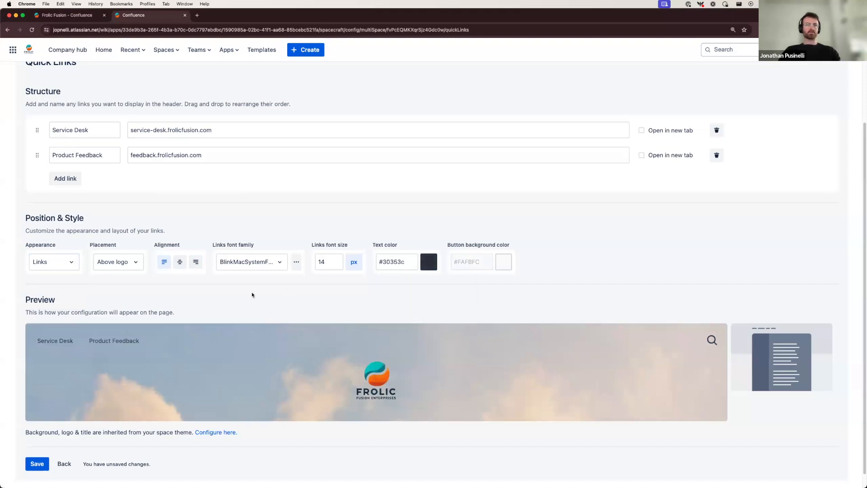
Step: Make both the Service Desk and Product Feedback links open in a new tab, and save the quick links
scroll(251, 293, "down", 1)
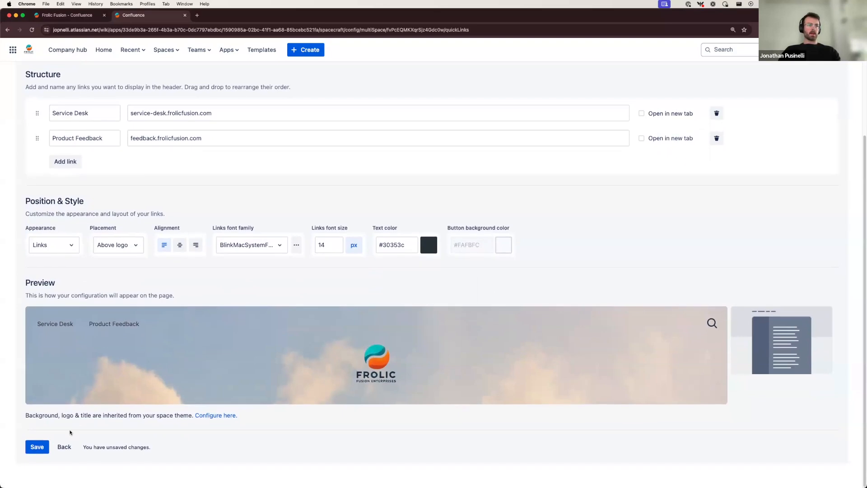
left_click(642, 115)
left_click(642, 140)
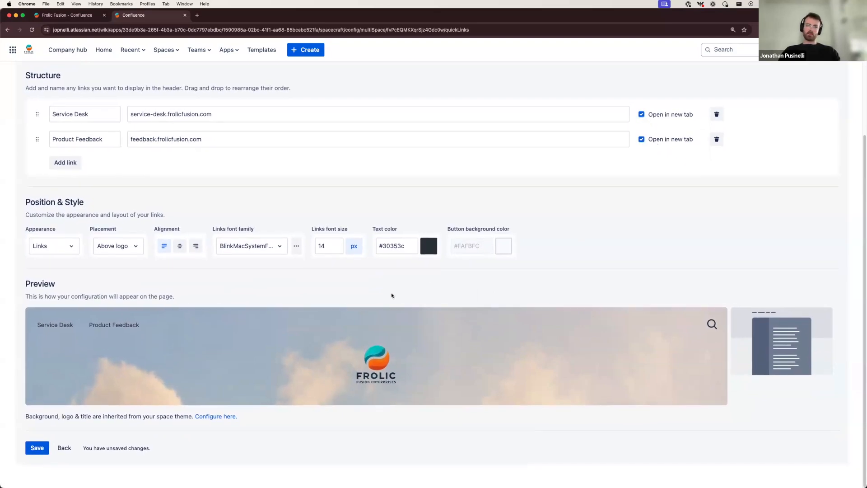
left_click(33, 448)
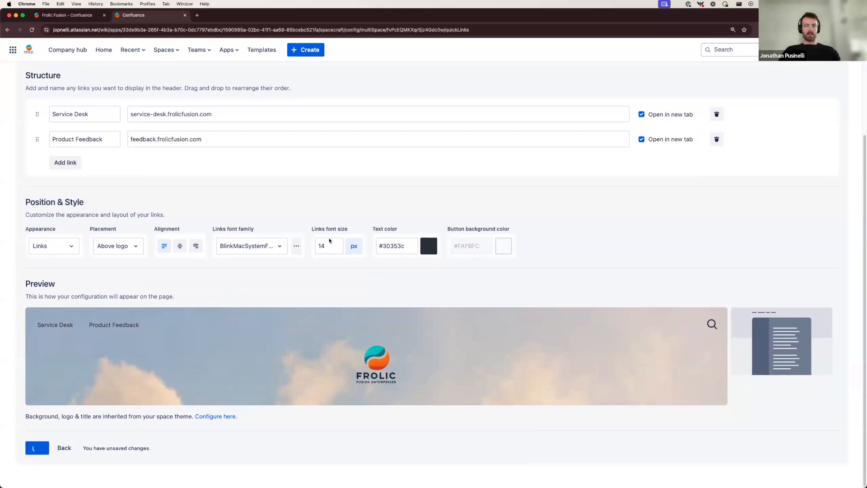
Step: Set the footer's copyright line to "© 2024 Frolic Fusion Enterprises"
scroll(323, 286, "down", 1)
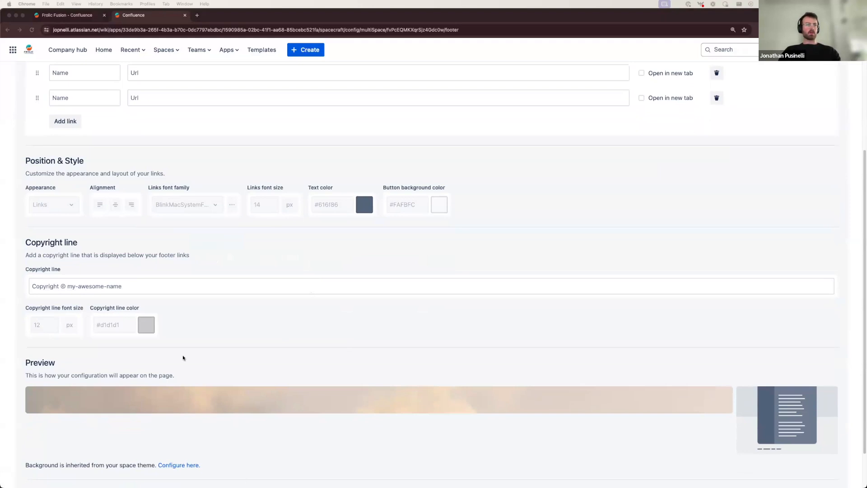
left_click(63, 284)
type("© 2024 Frolic Fusion Enterprises")
Step: Add a Careers footer link to careers.frolicfusion.com that opens in a new tab
scroll(87, 236, "up", 1)
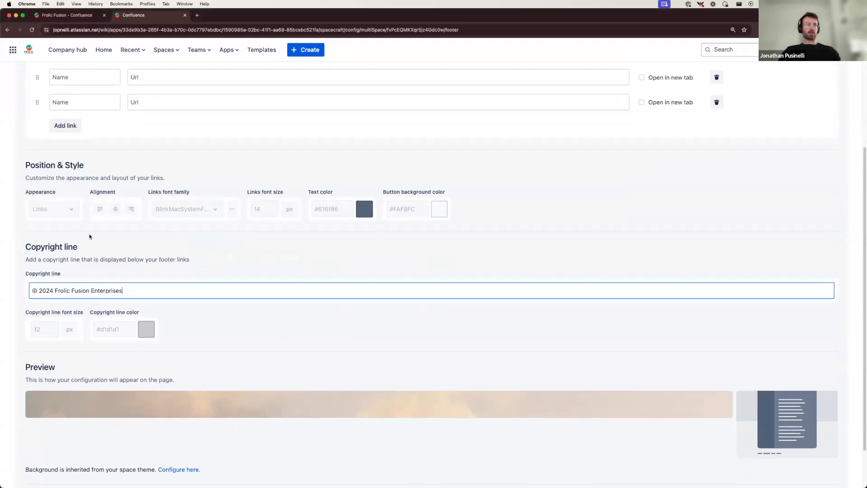
left_click(73, 89)
type("Careers")
key("Tab")
type("care")
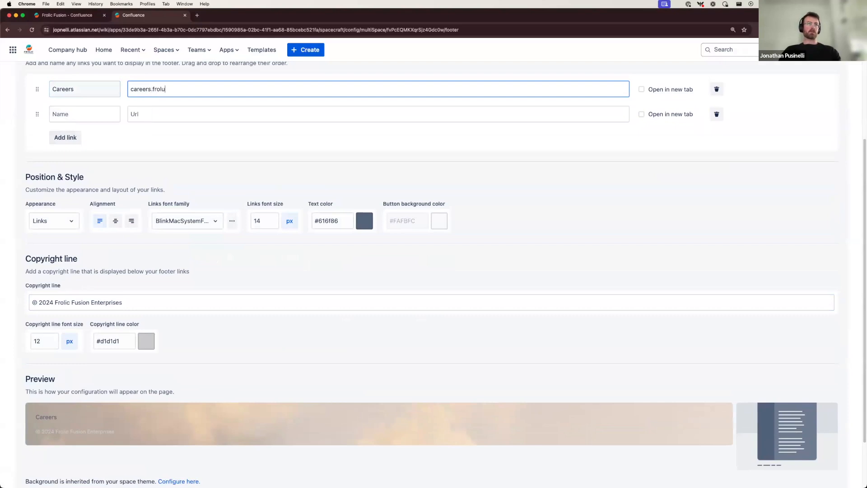
type("ers.frolicfusion.com")
left_click(641, 89)
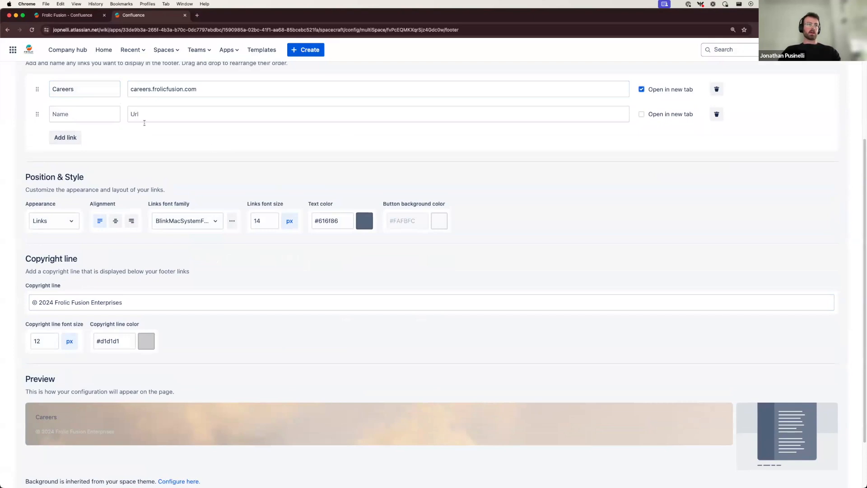
Step: Center the footer content, lighten the copyright line color to #fafafa, and save the footer
scroll(184, 250, "down", 3)
left_click(116, 156)
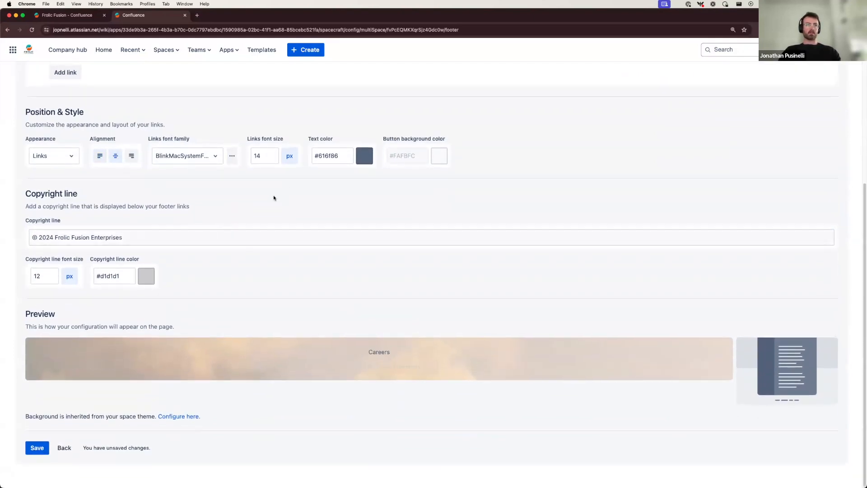
left_click(145, 277)
left_click_drag(100, 305, 99, 296)
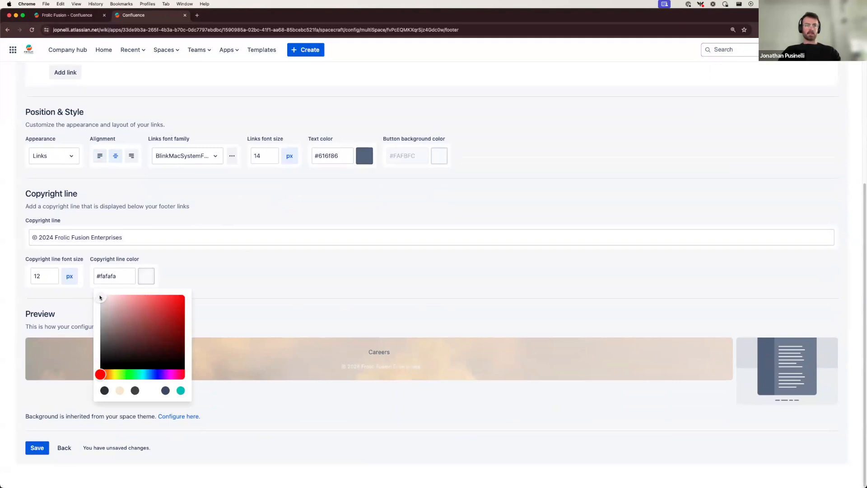
left_click(237, 274)
left_click(41, 447)
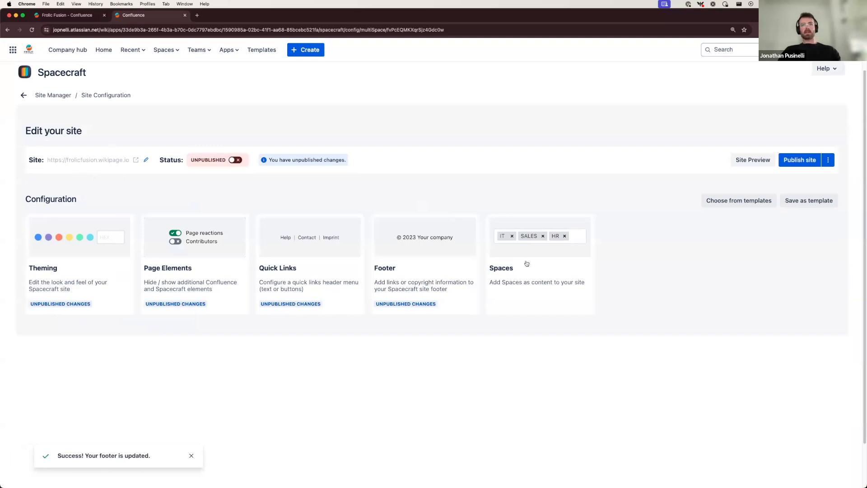
Step: Review the site's Spaces configuration without changing it, and check the new header links and footer in the desktop site preview
left_click(527, 286)
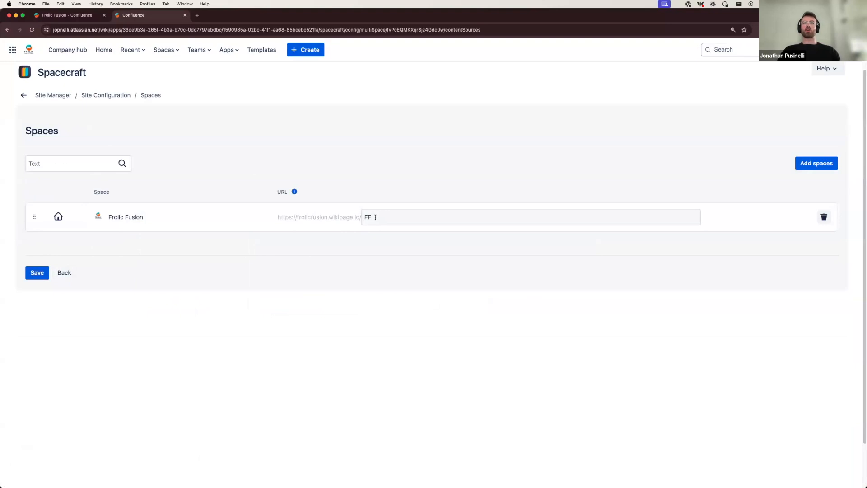
left_click(64, 273)
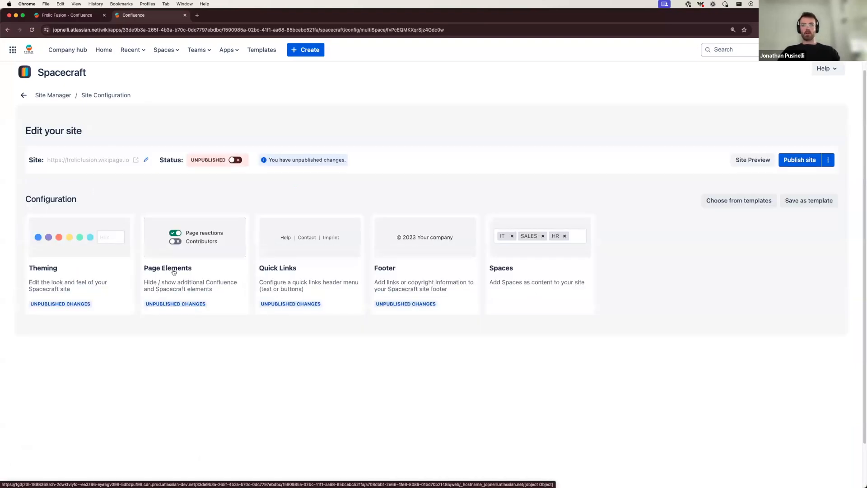
left_click(753, 160)
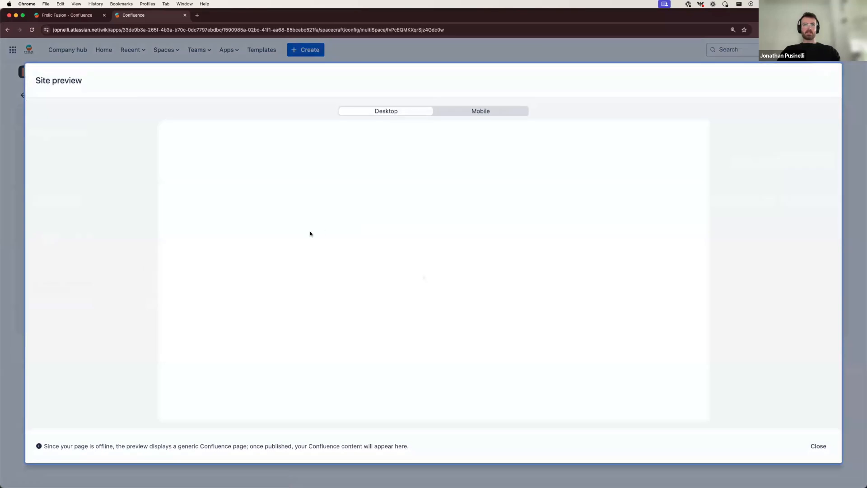
scroll(287, 178, "down", 10)
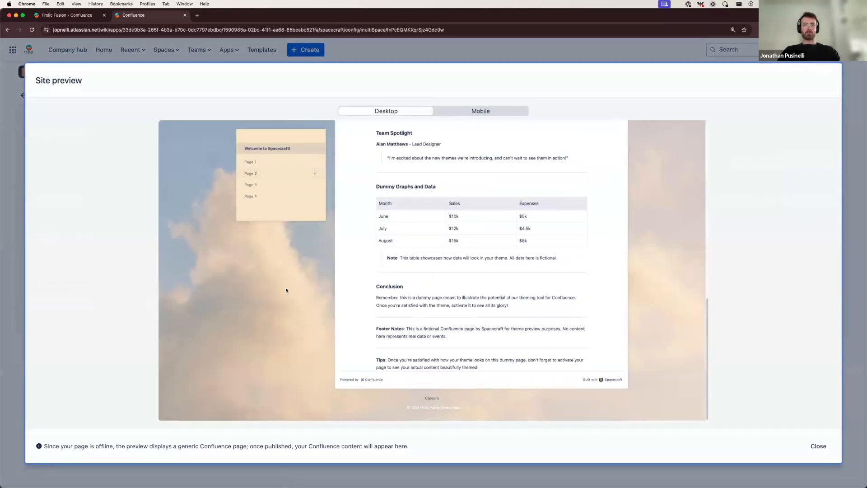
scroll(294, 290, "up", 10)
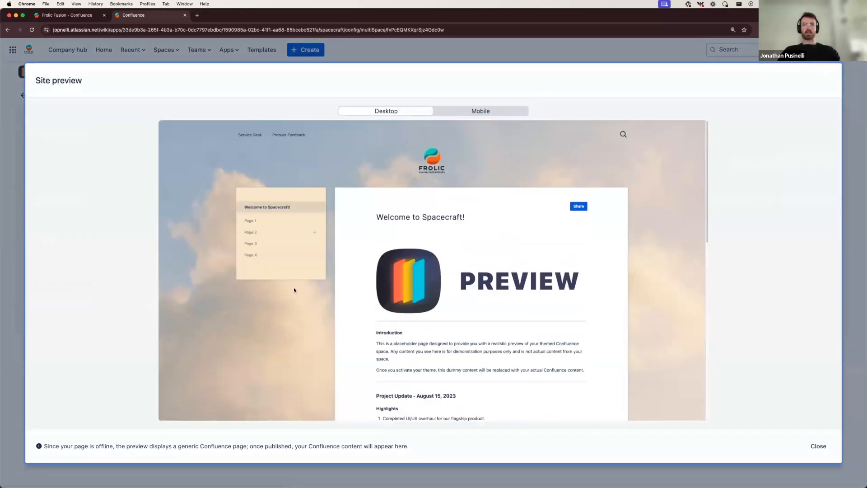
left_click(818, 447)
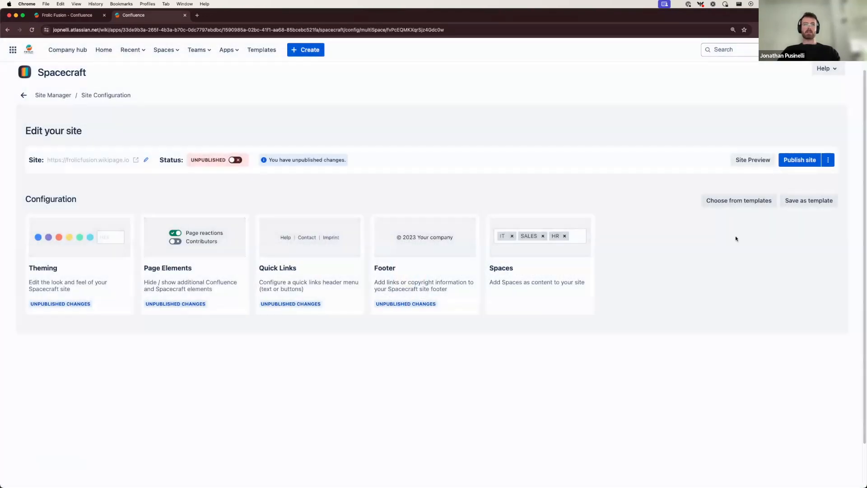
Step: Publish the Frolic Fusion site and open its themed Welcome page in a new tab
left_click(800, 160)
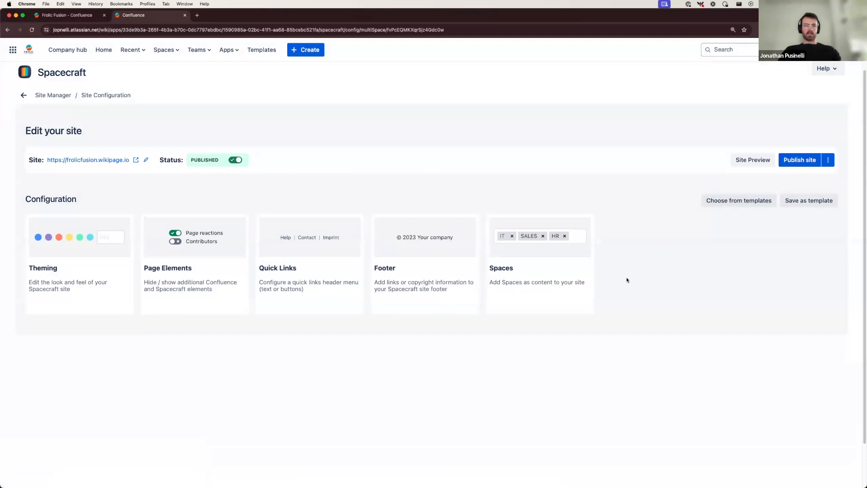
left_click(754, 160)
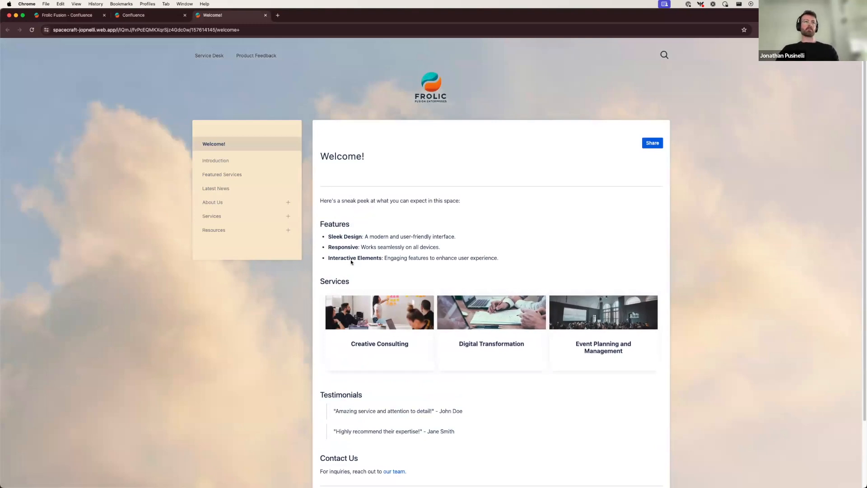
Step: Compare the original Confluence Welcome page with the themed site, examining its header links, content and footer
key("ctrl+Tab")
scroll(131, 97, "down", 1)
scroll(144, 90, "up", 1)
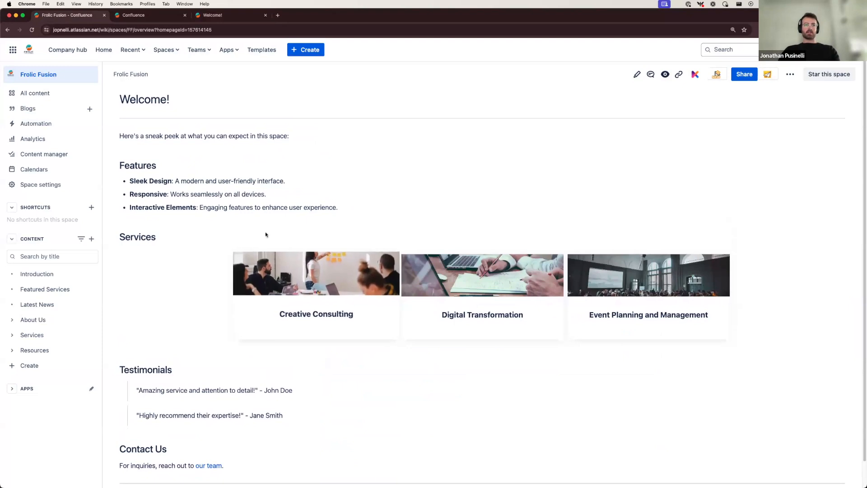
key("ctrl+shift+Tab")
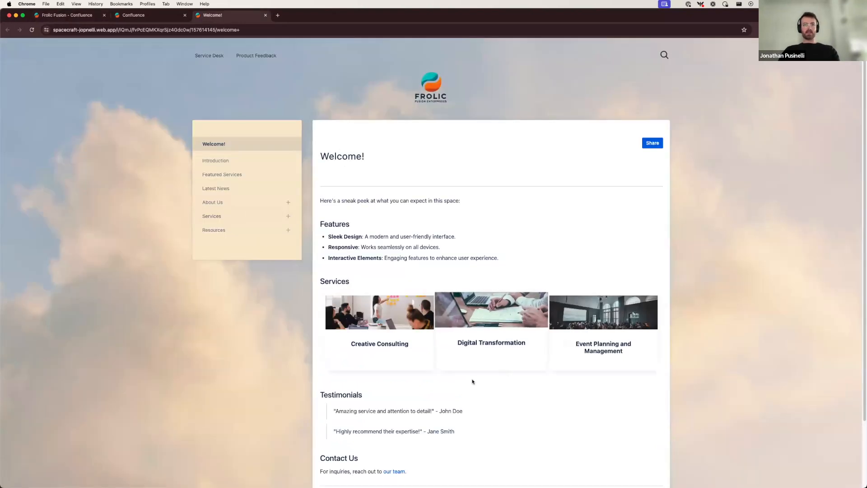
scroll(448, 397, "down", 2)
scroll(380, 321, "up", 2)
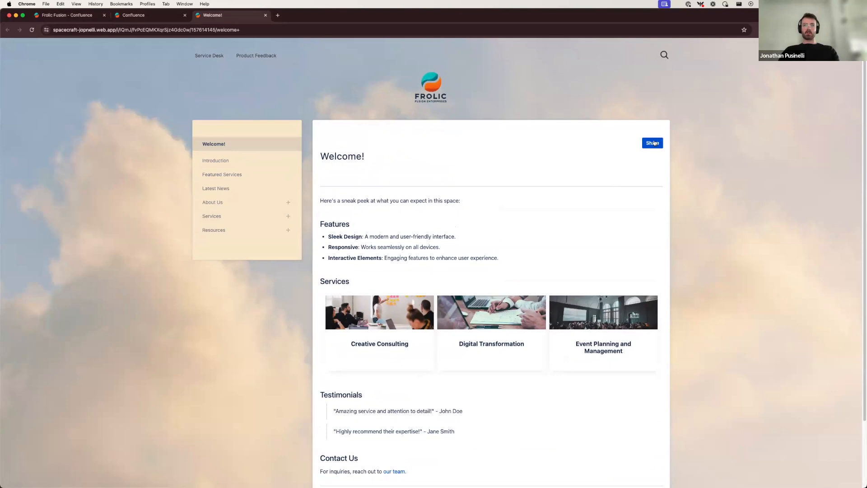
scroll(343, 311, "down", 1)
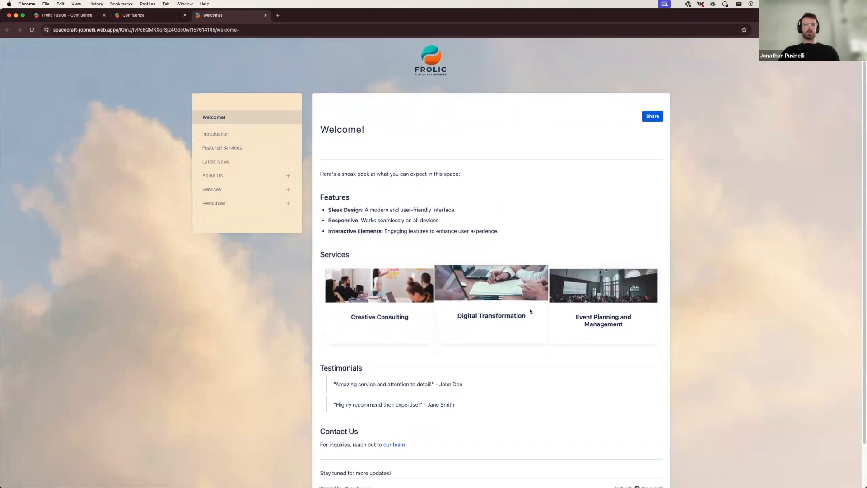
scroll(430, 276, "up", 1)
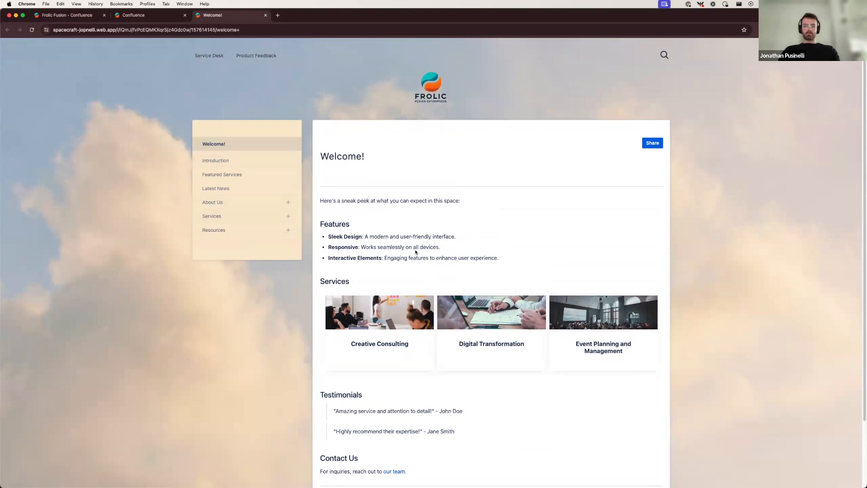
scroll(449, 248, "down", 2)
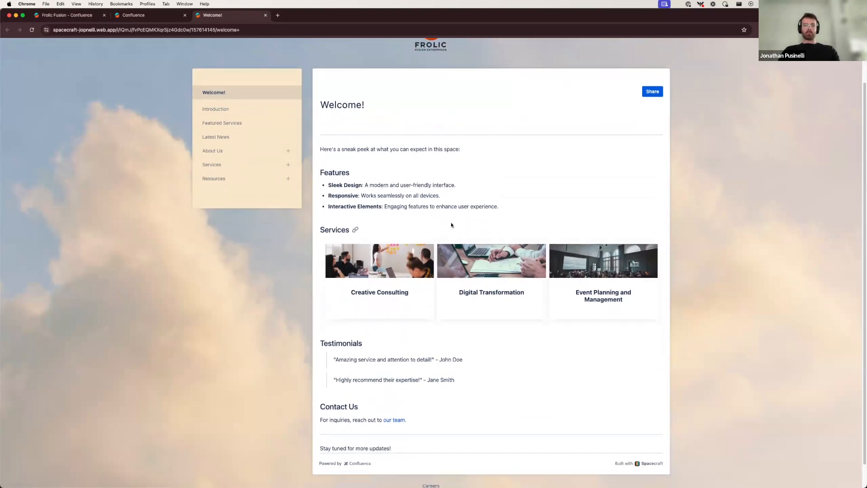
Step: Open the Our Team page under About Us on the themed site, examine it down to the footer, and return to the Welcome page
scroll(407, 257, "down", 1)
scroll(268, 264, "up", 3)
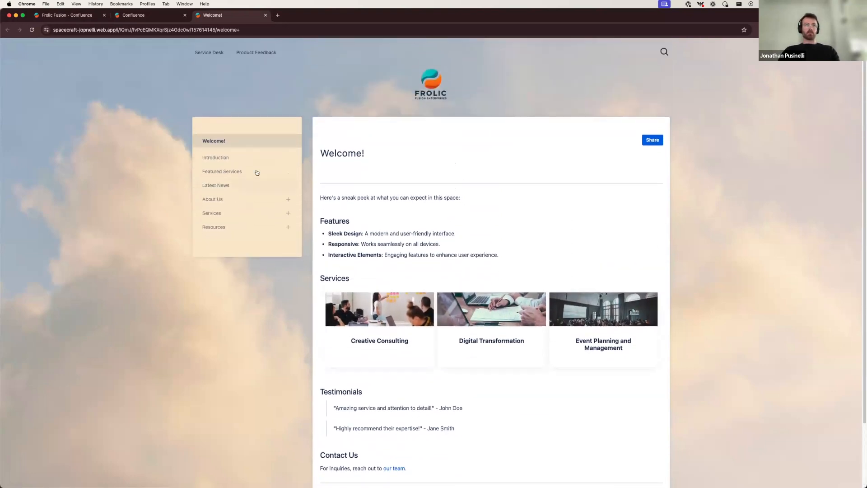
left_click(289, 200)
left_click(236, 242)
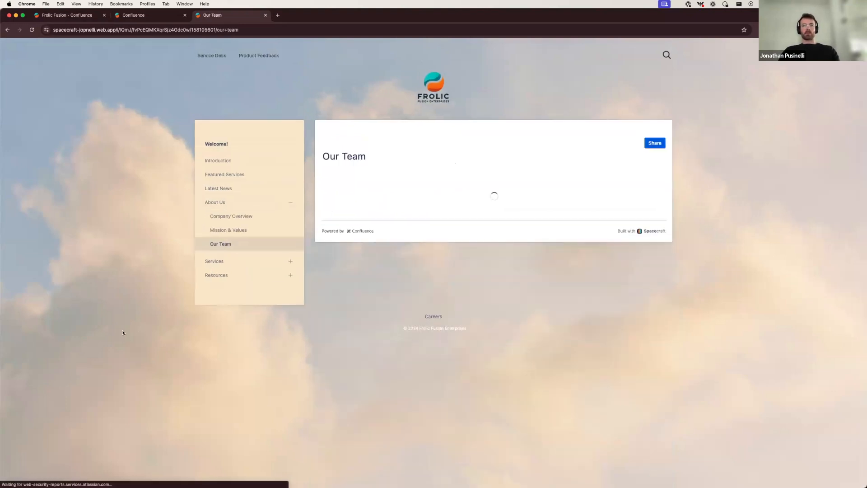
scroll(96, 333, "down", 10)
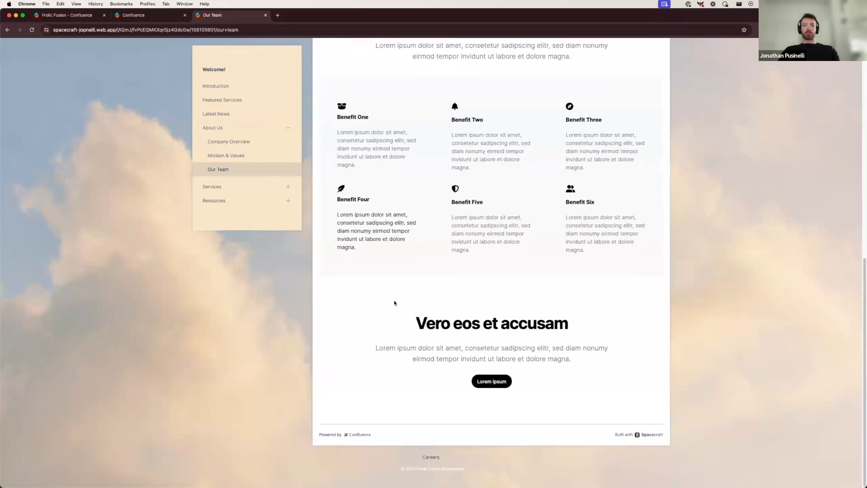
scroll(446, 286, "up", 12)
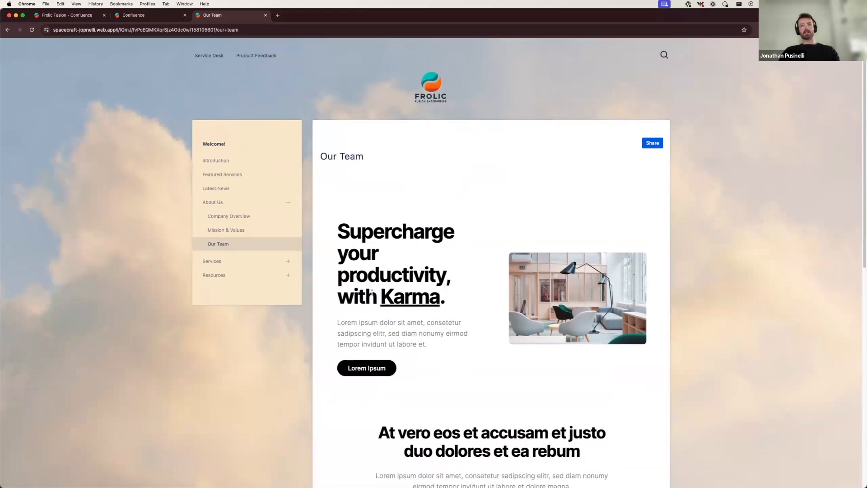
scroll(397, 287, "down", 3)
scroll(409, 280, "up", 2)
scroll(406, 277, "up", 1)
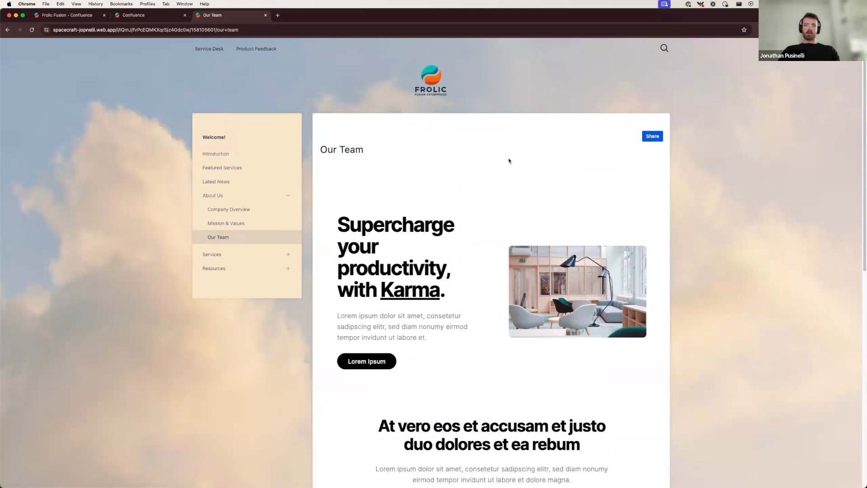
scroll(376, 225, "down", 12)
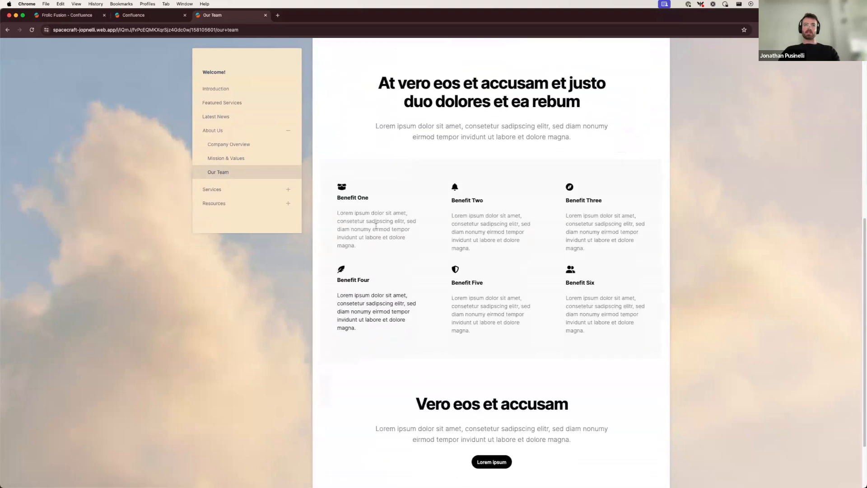
scroll(376, 225, "down", 3)
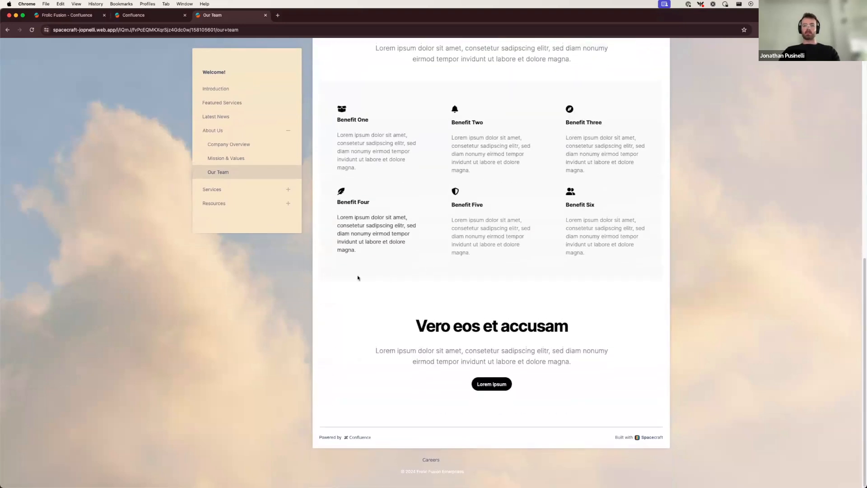
scroll(358, 278, "up", 15)
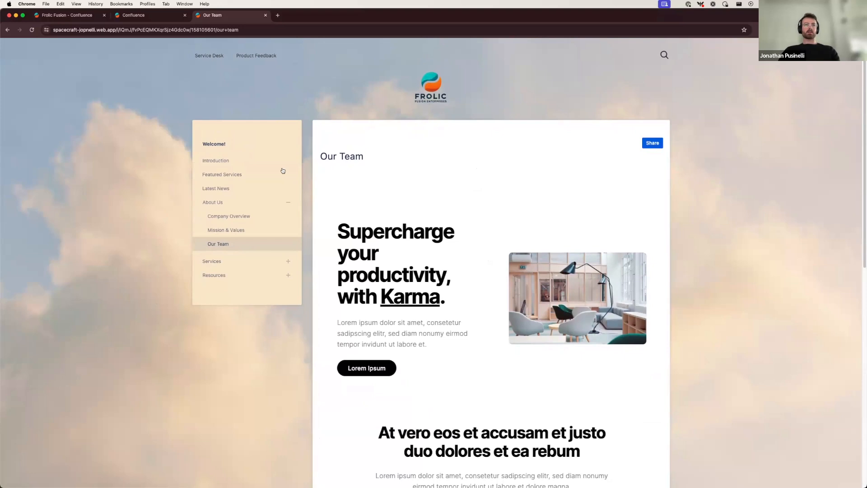
left_click(232, 148)
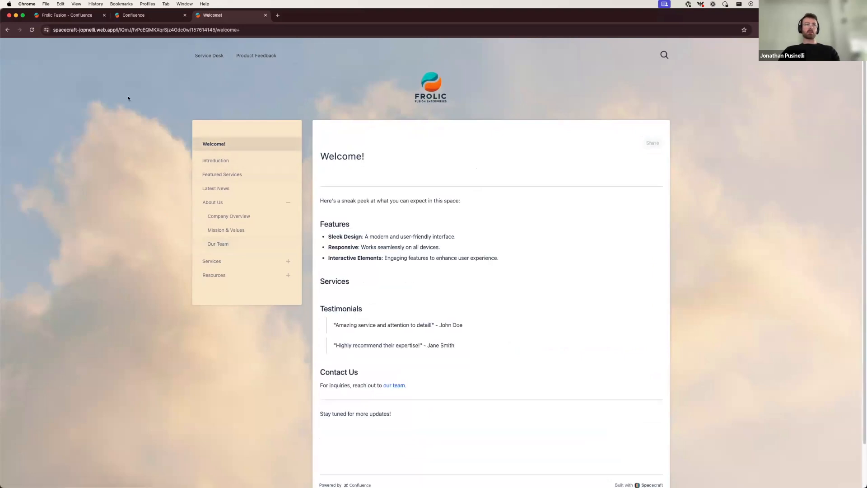
Step: Detach the Frolic Fusion Confluence page into its own window and place it side by side with the themed site
key("ctrl+alt+Left")
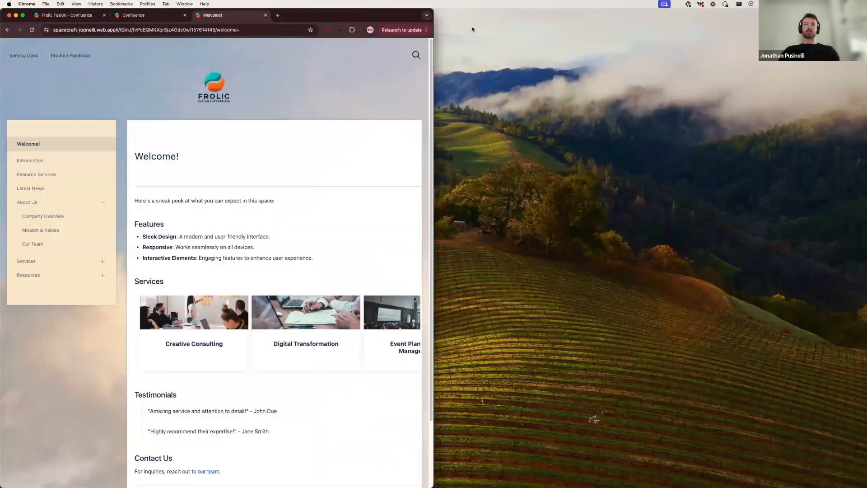
key("ctrl+alt+Right")
left_click_drag(513, 16, 349, 75)
key("ctrl+alt+Left")
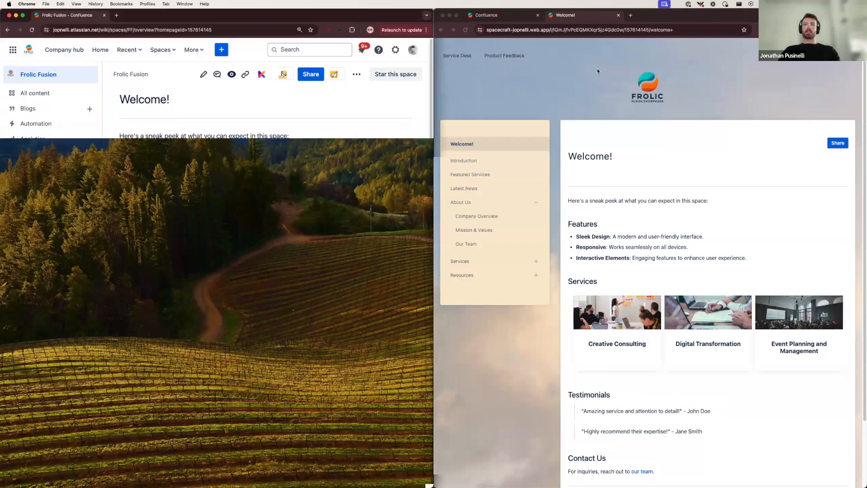
left_click(598, 83)
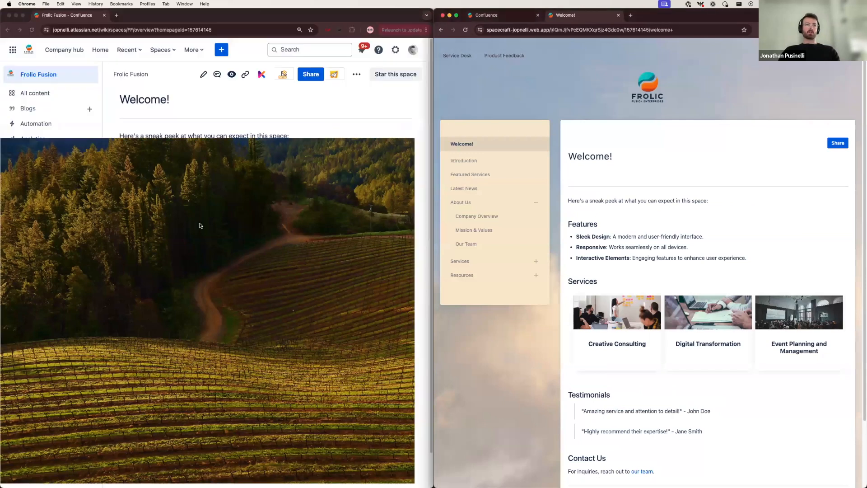
Step: Compare the themed Welcome page, from header links to footer, with the original Confluence page beside it
scroll(608, 245, "down", 3)
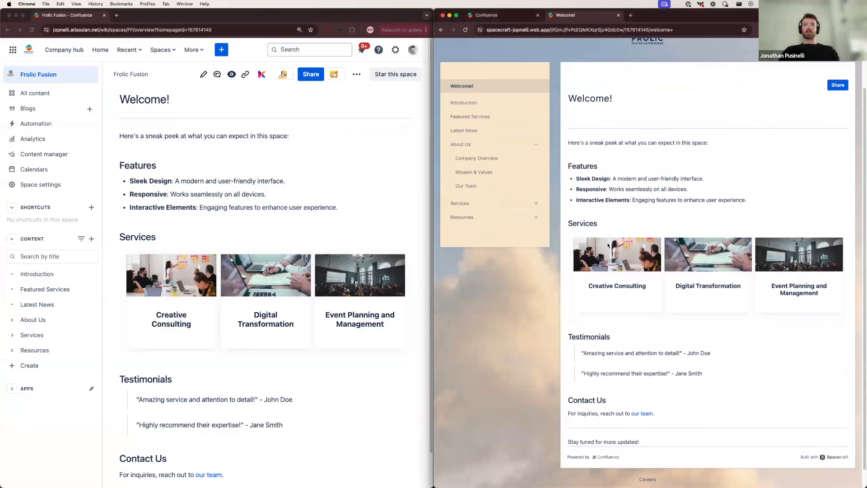
scroll(609, 246, "down", 1)
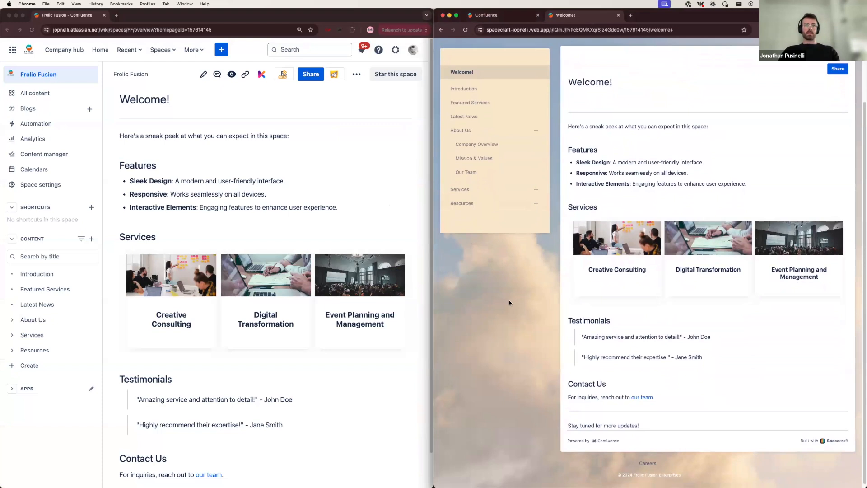
scroll(509, 302, "up", 4)
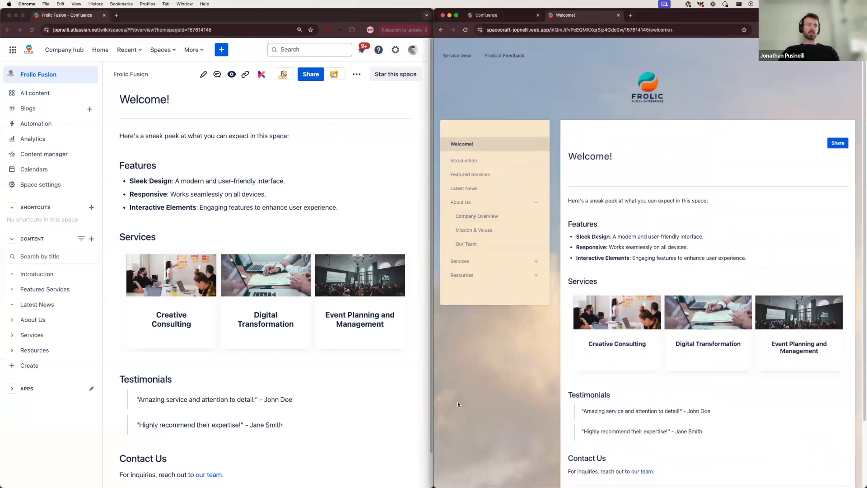
scroll(487, 399, "down", 4)
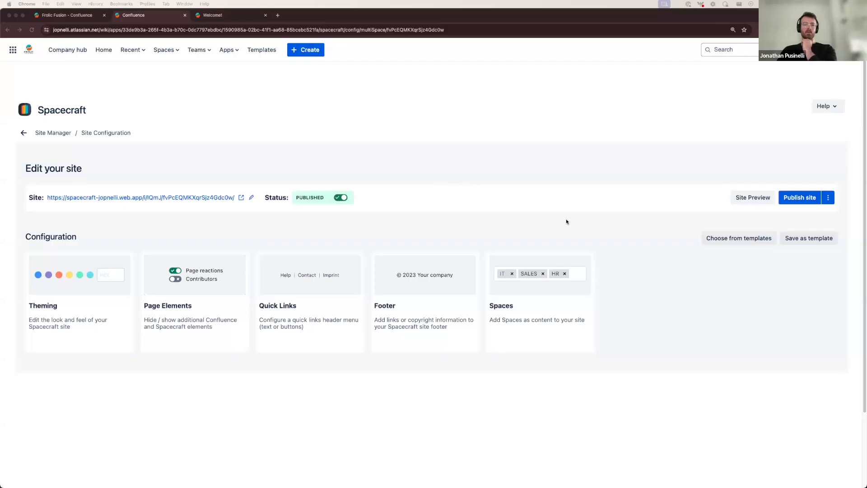
Step: Add the Main space to the site's Spaces configuration alongside Frolic Fusion
left_click(566, 220)
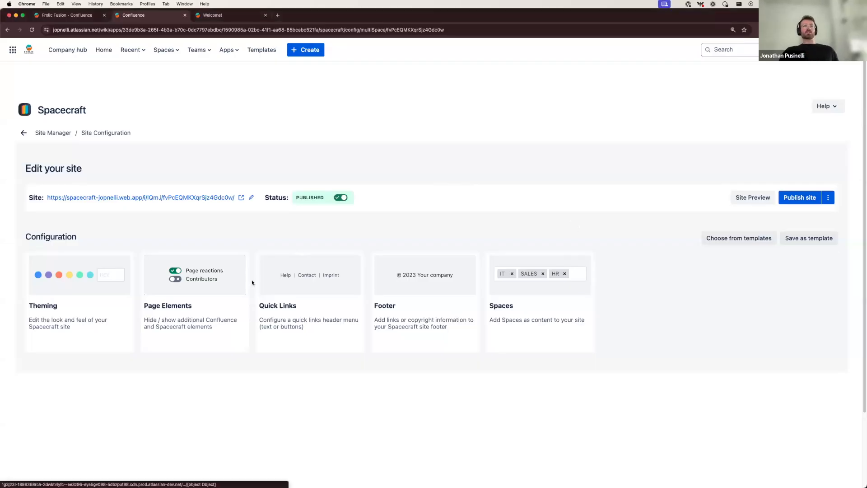
left_click(536, 311)
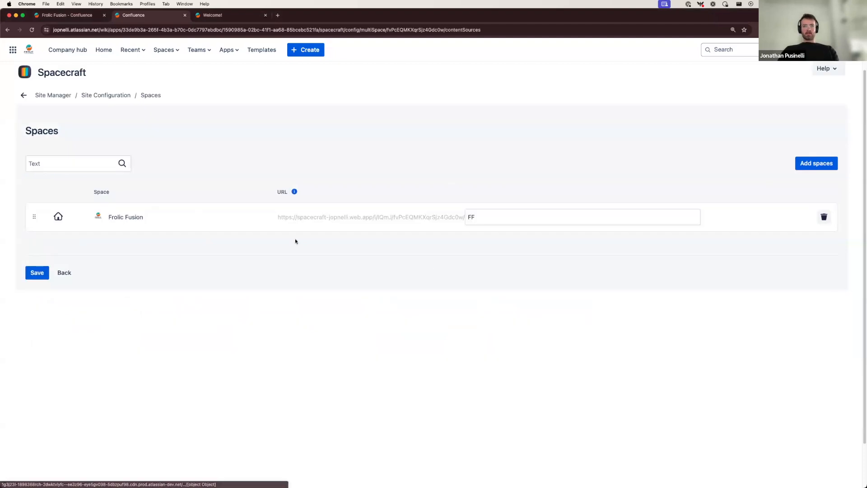
left_click(811, 162)
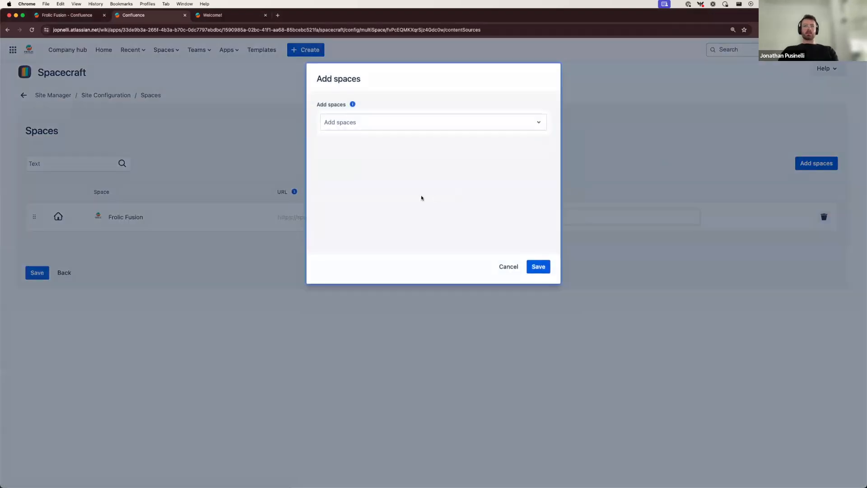
left_click(366, 125)
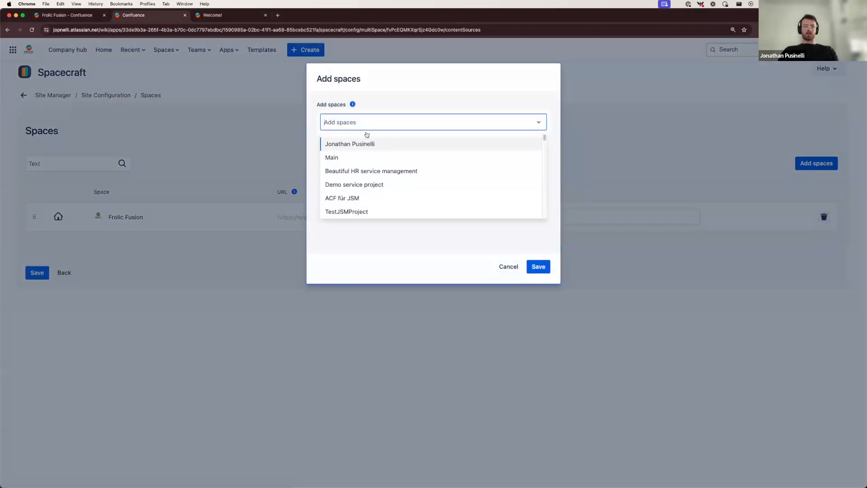
left_click(362, 157)
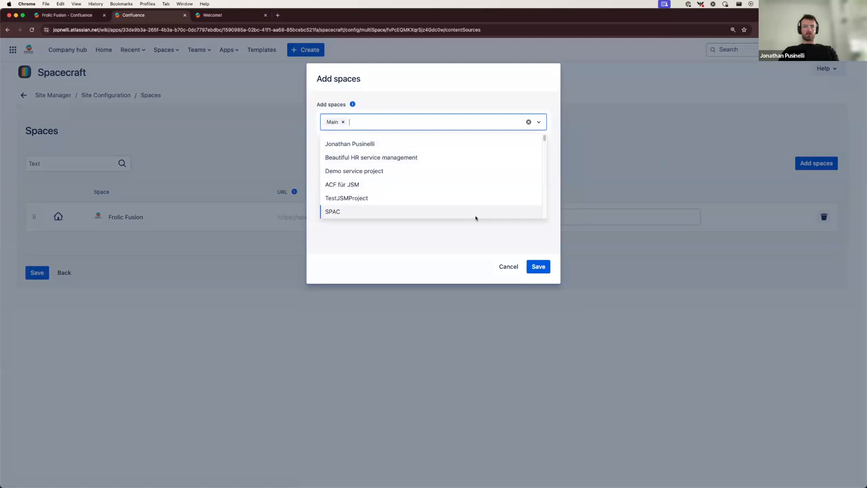
left_click(544, 268)
Step: Set the Main space's URL path to Marketing, try Main as the homepage space, and move Frolic Fusion back to first place
double_click(490, 250)
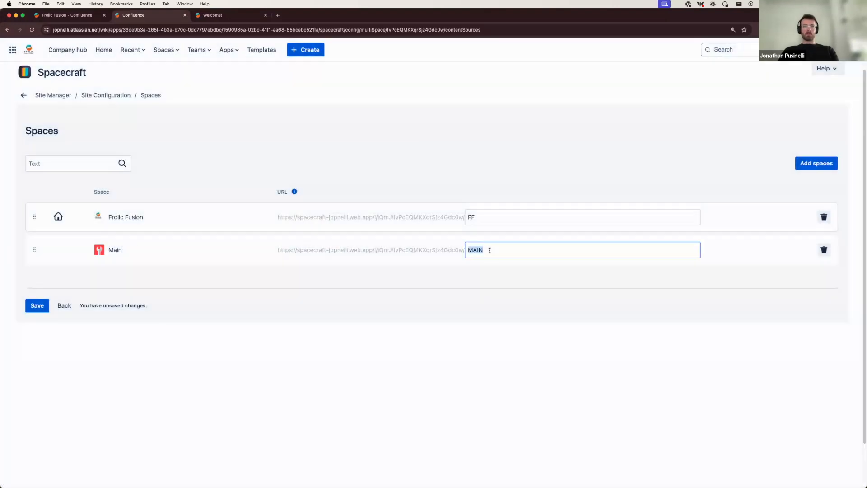
type("Marketing")
left_click(294, 346)
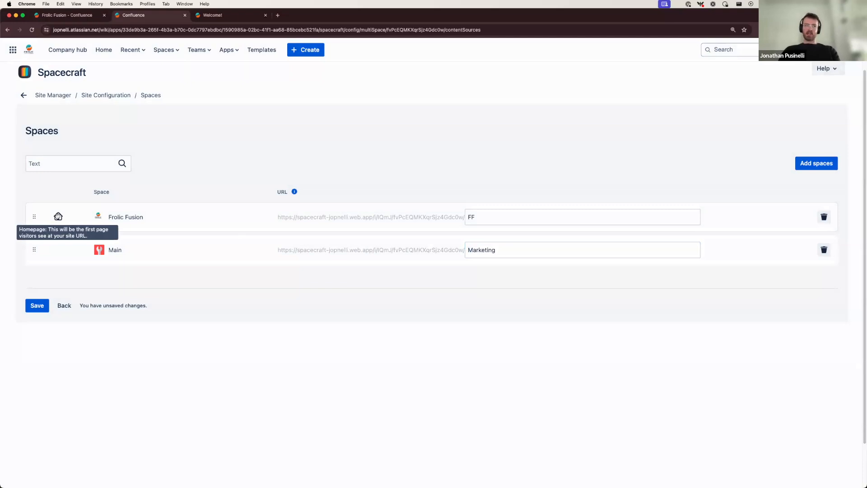
left_click_drag(32, 250, 33, 216)
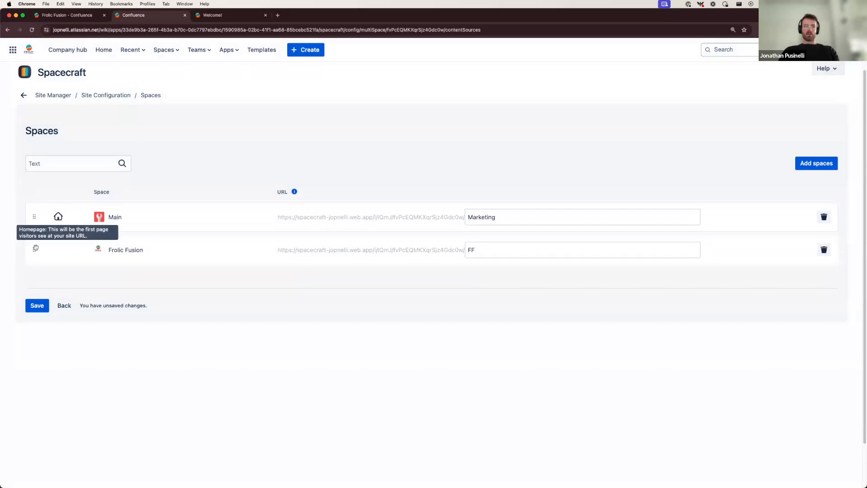
left_click_drag(31, 252, 31, 217)
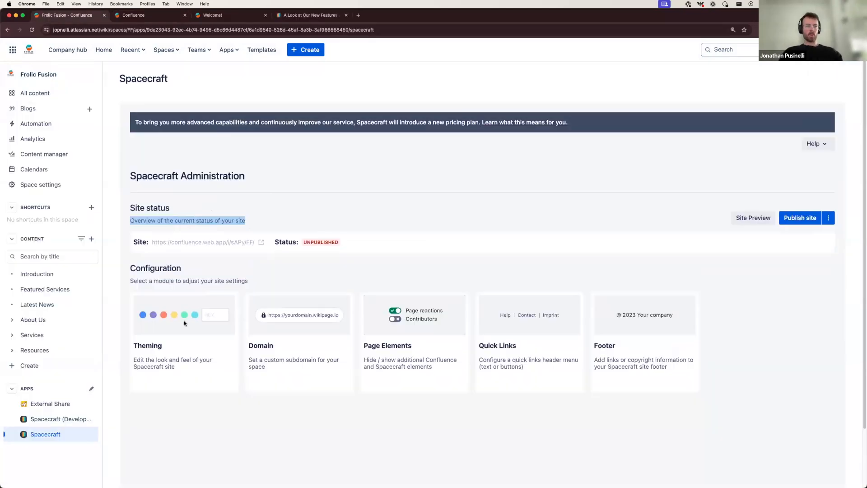
Step: Switch back to the site's Spacecraft configuration and return to the overview of managed sites
left_click(352, 229)
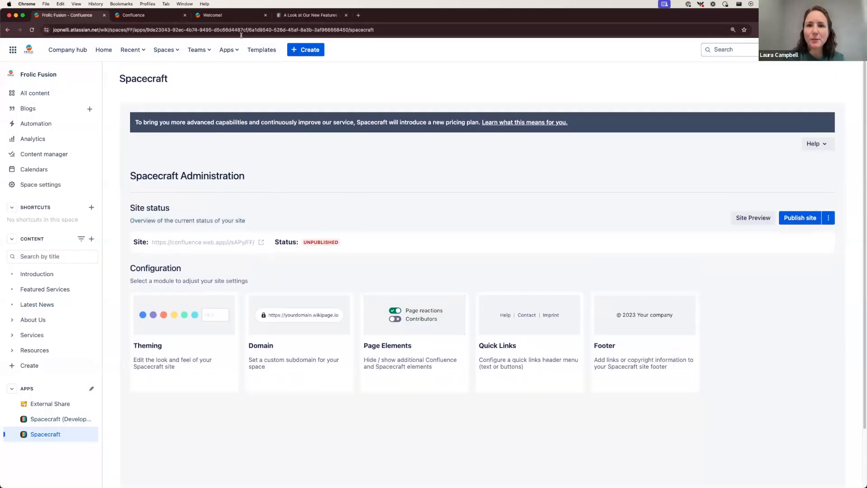
left_click(171, 16)
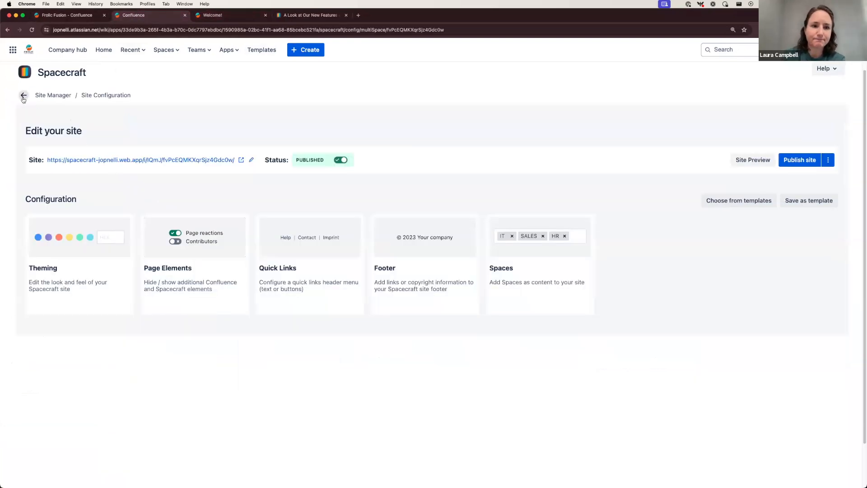
left_click(23, 96)
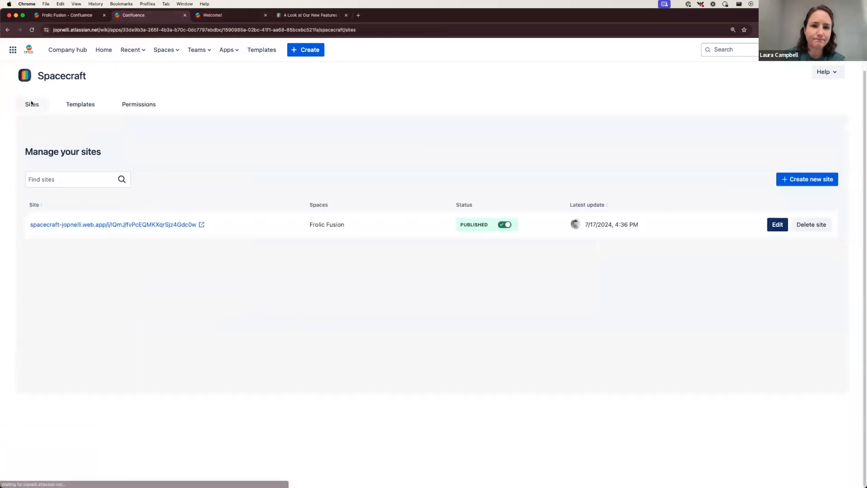
left_click_drag(59, 151, 88, 152)
left_click(88, 153)
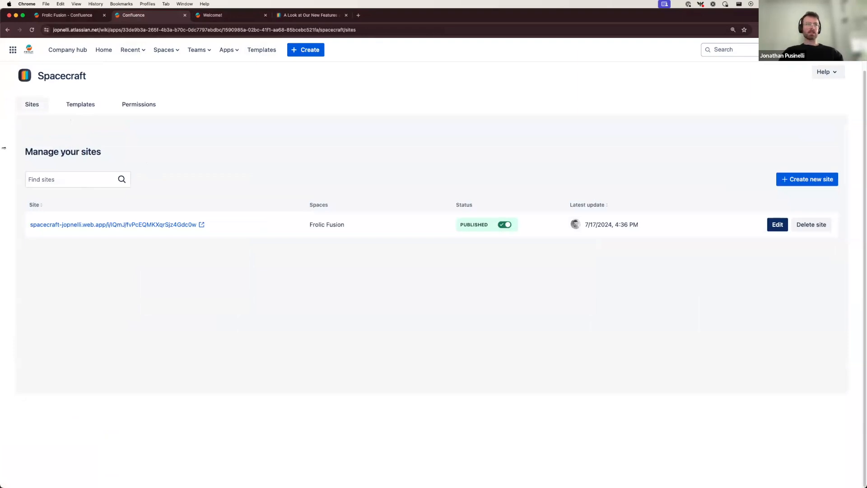
left_click_drag(26, 151, 106, 149)
left_click(107, 150)
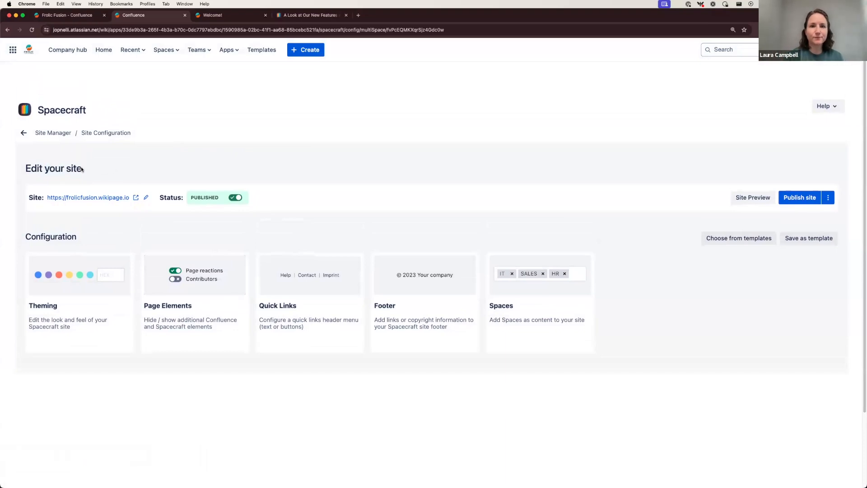
double_click(53, 168)
left_click(62, 169)
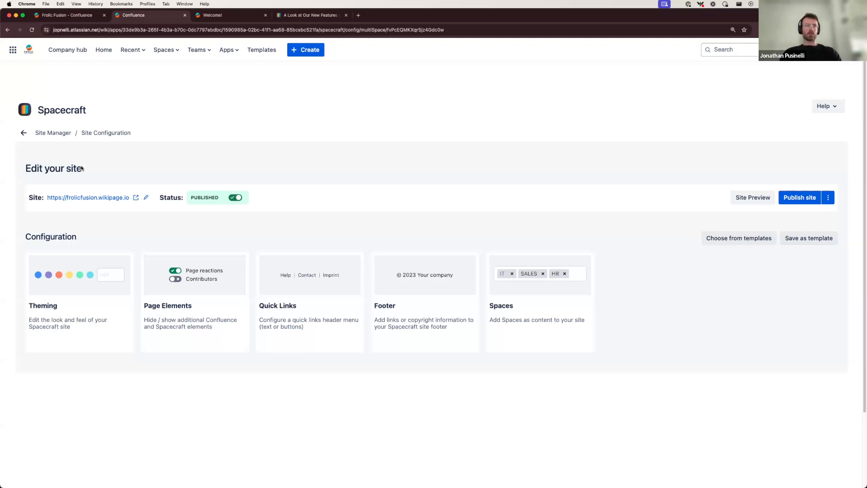
Step: Open a new browser tab
key("super+t")
type("marketplac")
key("BackSpace")
key("BackSpace")
key("BackSpace")
key("BackSpace")
key("BackSpace")
key("BackSpace")
key("BackSpace")
key("BackSpace")
key("BackSpace")
key("BackSpace")
key("BackSpace")
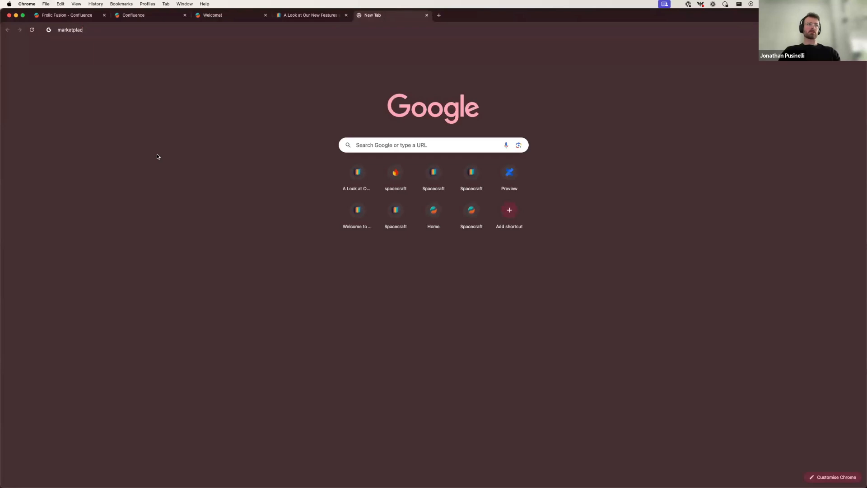
Step: Search the web for "spacecraft marketplace" and open the Privacy & Security information of Spacecraft's Atlassian Marketplace listing
type("spacecraft marketplace")
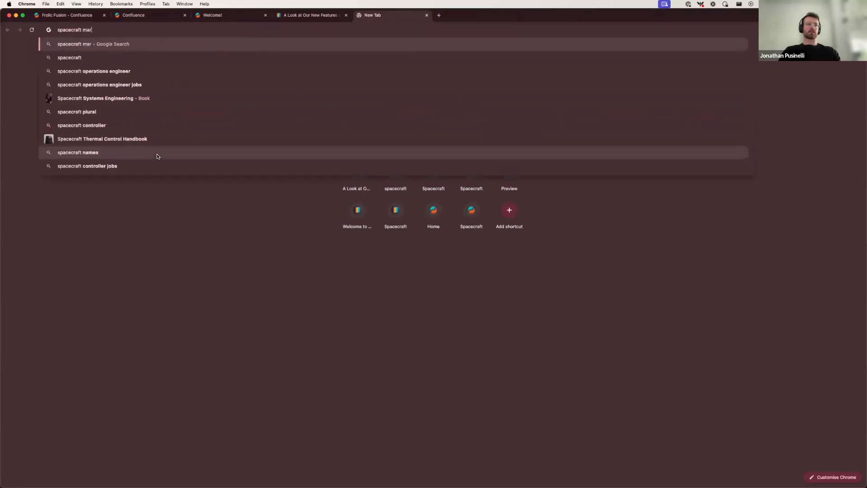
key("Return")
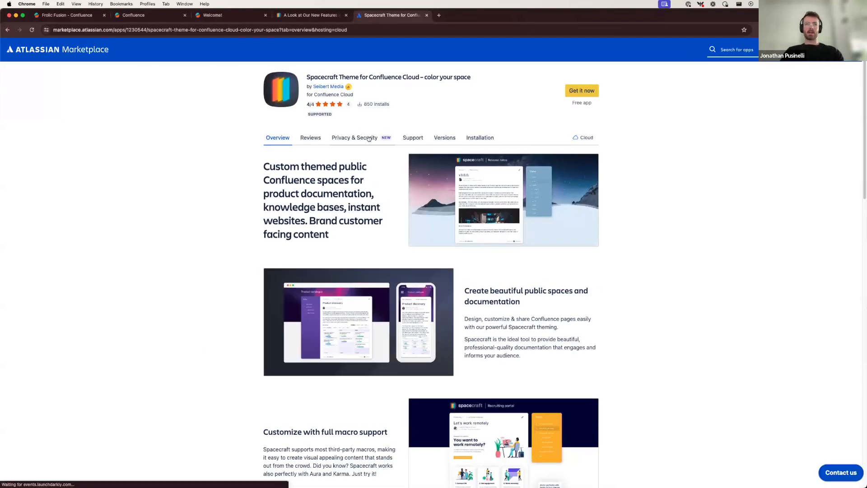
left_click(362, 137)
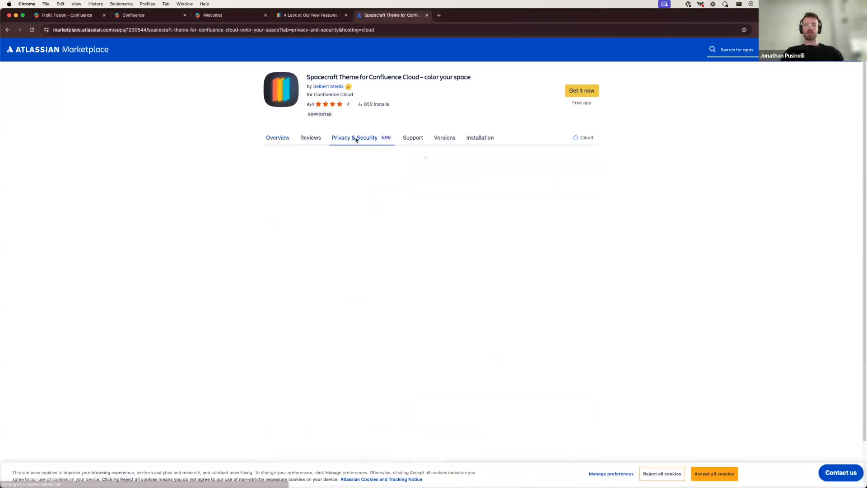
Step: Examine the data storage and management and the security and compliance details in Spacecraft's Marketplace Privacy & Security information
scroll(254, 196, "down", 2)
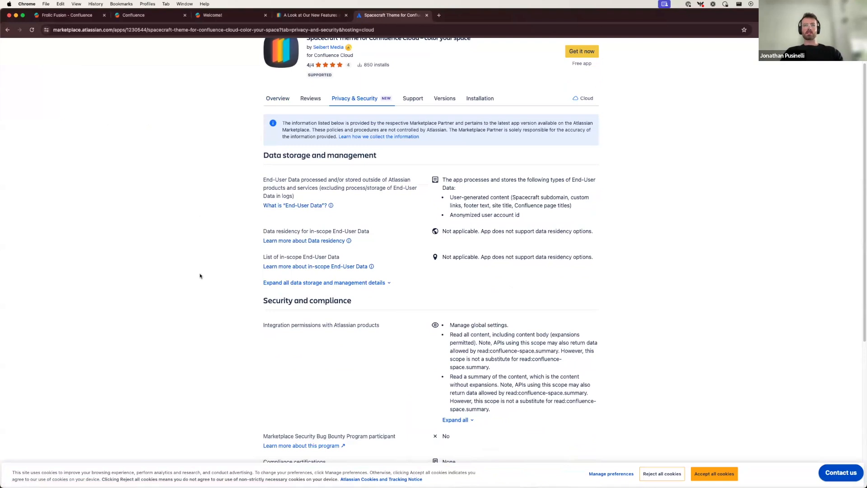
scroll(199, 274, "down", 5)
scroll(200, 275, "up", 5)
scroll(207, 285, "up", 1)
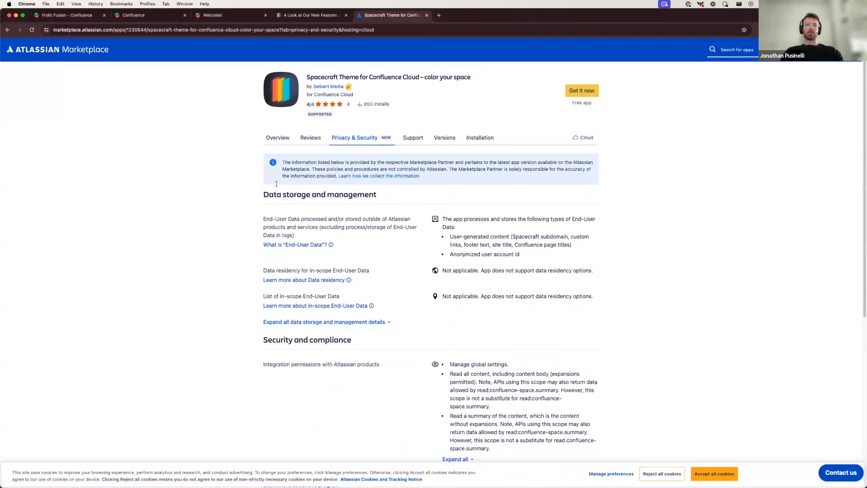
scroll(213, 295, "down", 6)
scroll(213, 299, "up", 6)
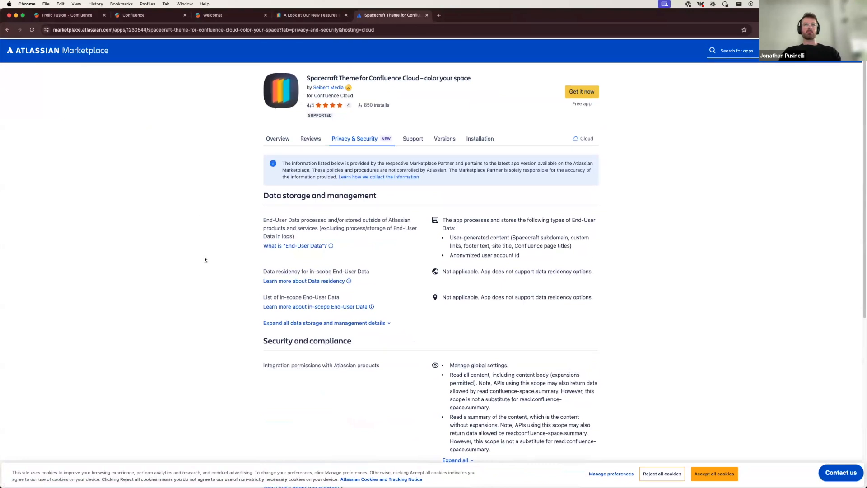
scroll(209, 242, "down", 2)
scroll(209, 242, "up", 2)
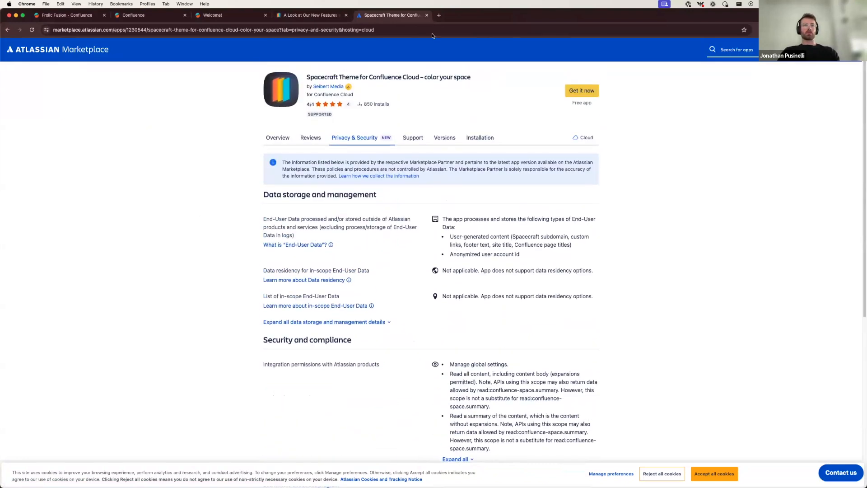
Step: Close the Marketplace listing and return to the Spacecraft configuration of the frolicfusion.wikipage.io site
left_click(427, 16)
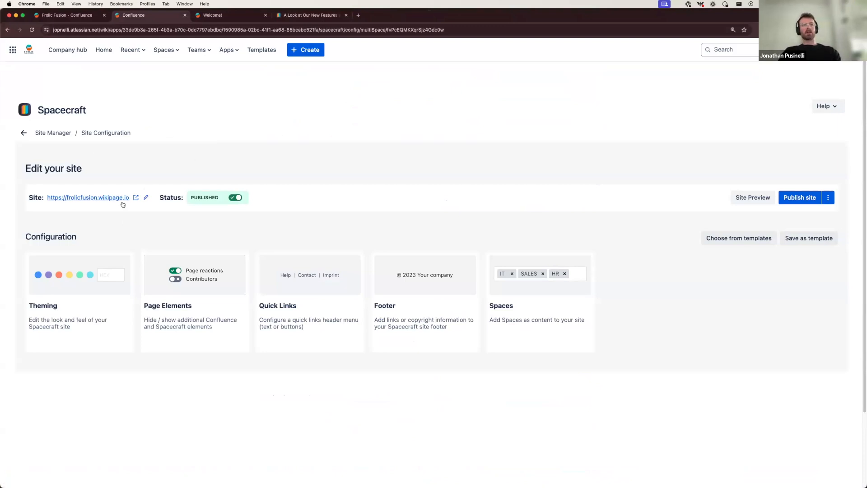
double_click(52, 169)
left_click(85, 169)
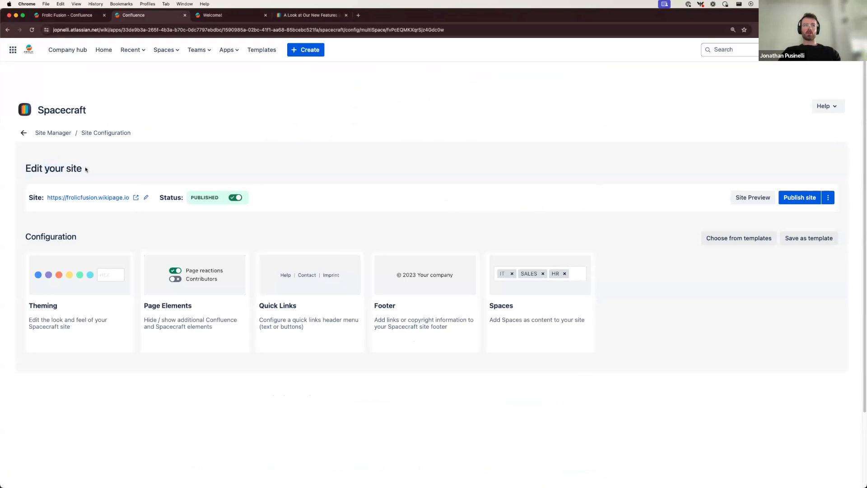